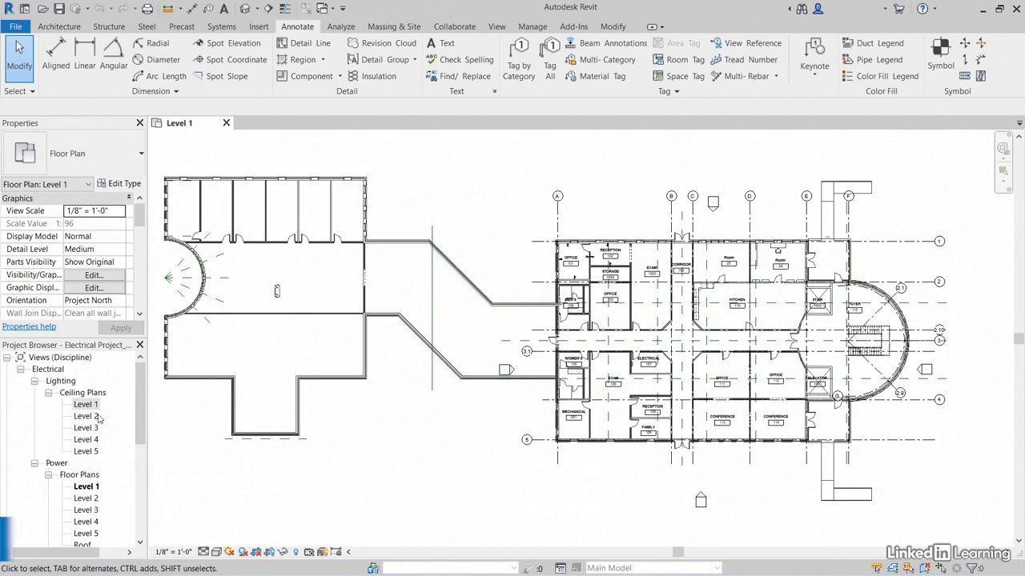
Open the Level 1 lighting ceiling plan and tag the Office 101 space using a horizontal space tag with a leader
double_click(86, 405)
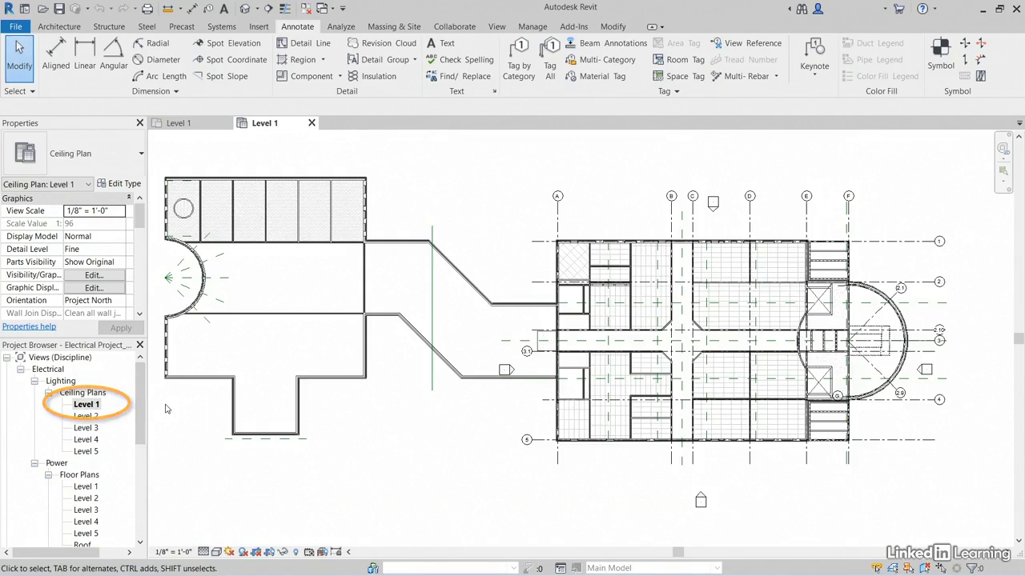
scroll(527, 276, "up", 5)
scroll(526, 276, "up", 4)
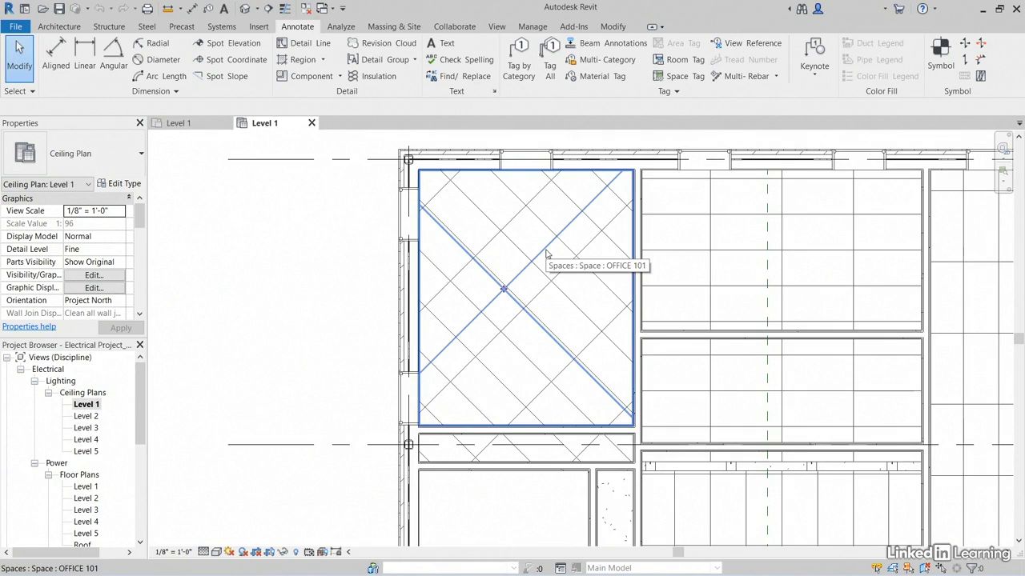
middle_click_drag(547, 254, 558, 285)
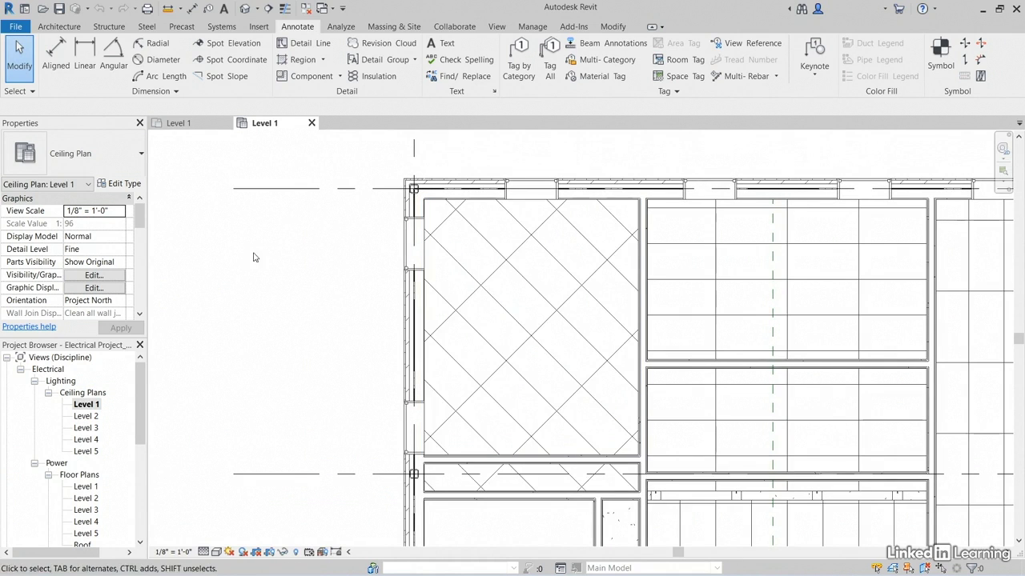
left_click(345, 28)
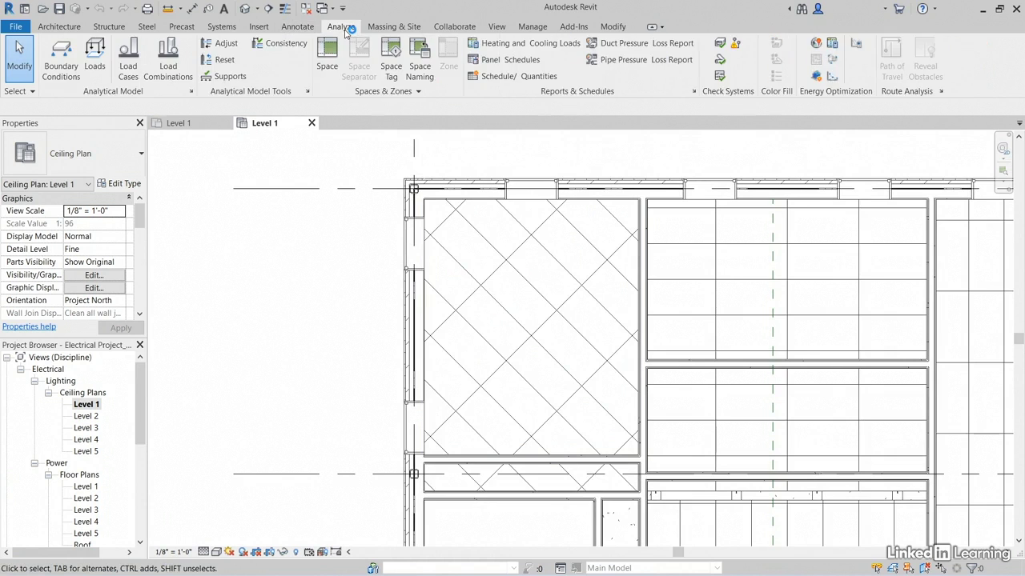
left_click(391, 68)
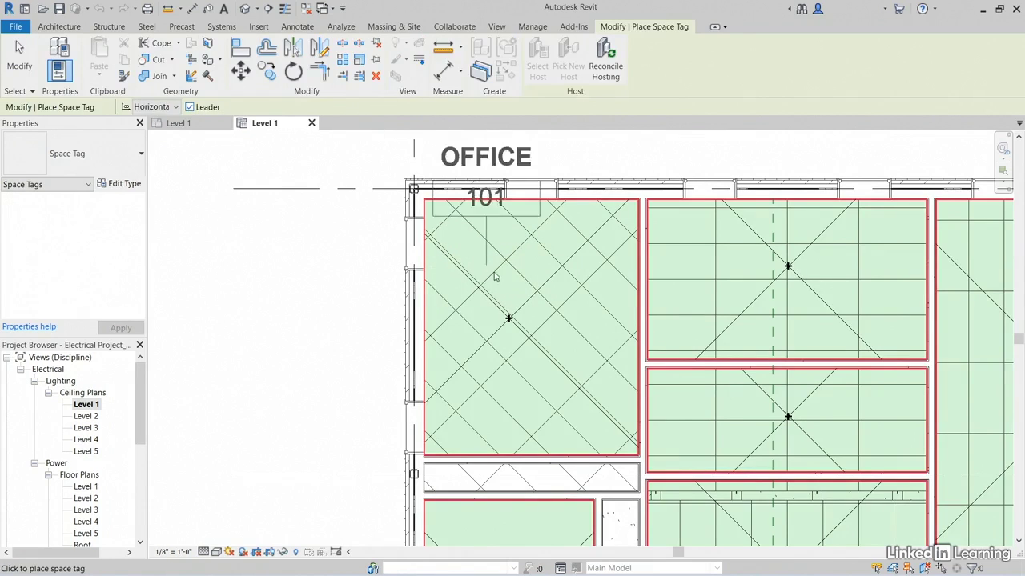
middle_click_drag(490, 261, 547, 291)
key("Escape")
key("Escape")
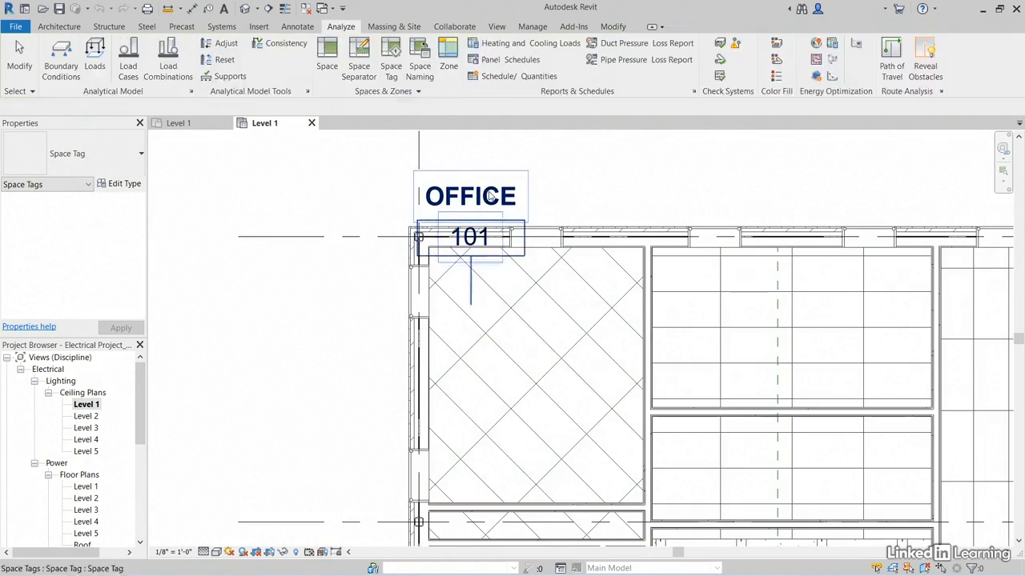
Move the Office 101 space tag outside the building's upper-left corner, keeping its leader pointing into the room
left_click(470, 239)
left_click_drag(471, 256, 302, 217)
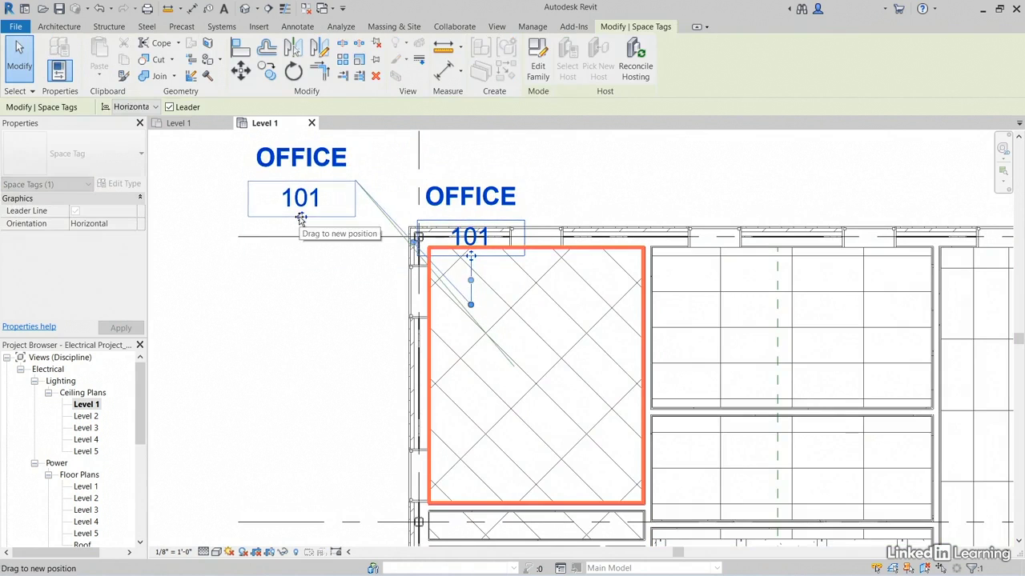
left_click_drag(384, 206, 379, 181)
scroll(362, 187, "up", 4)
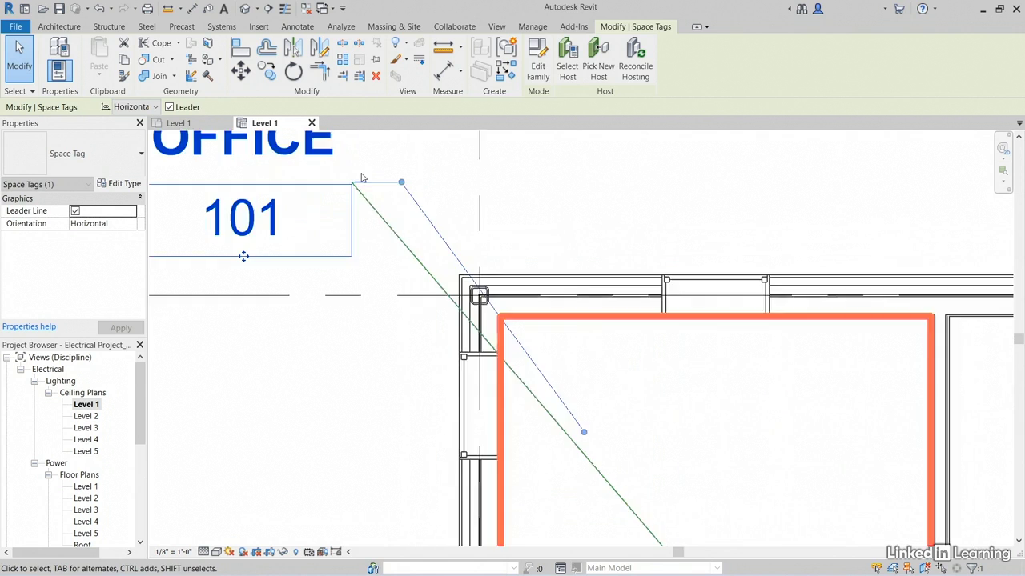
scroll(376, 176, "down", 3)
middle_click_drag(546, 347, 531, 341)
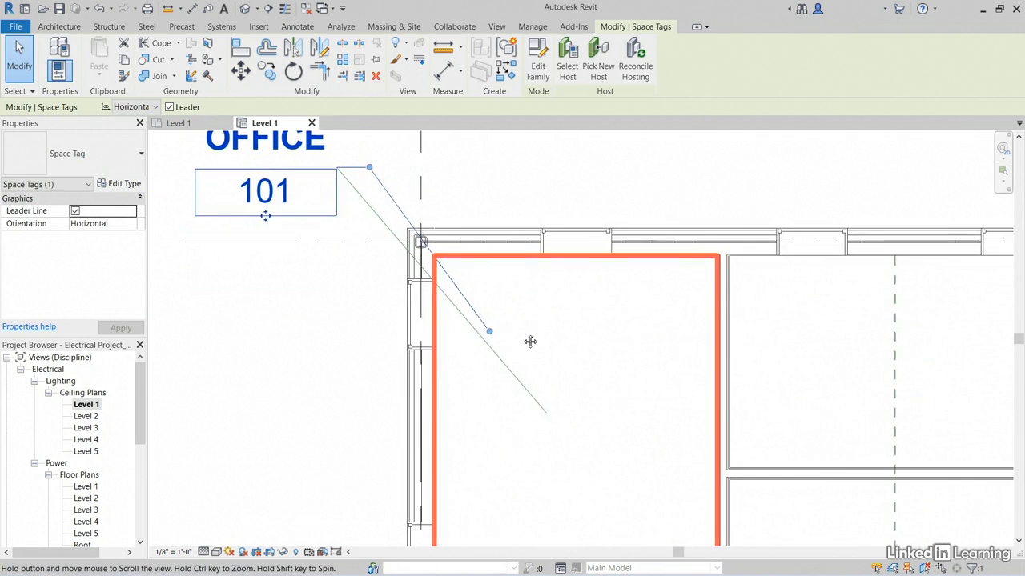
left_click(313, 339)
scroll(313, 339, "down", 2)
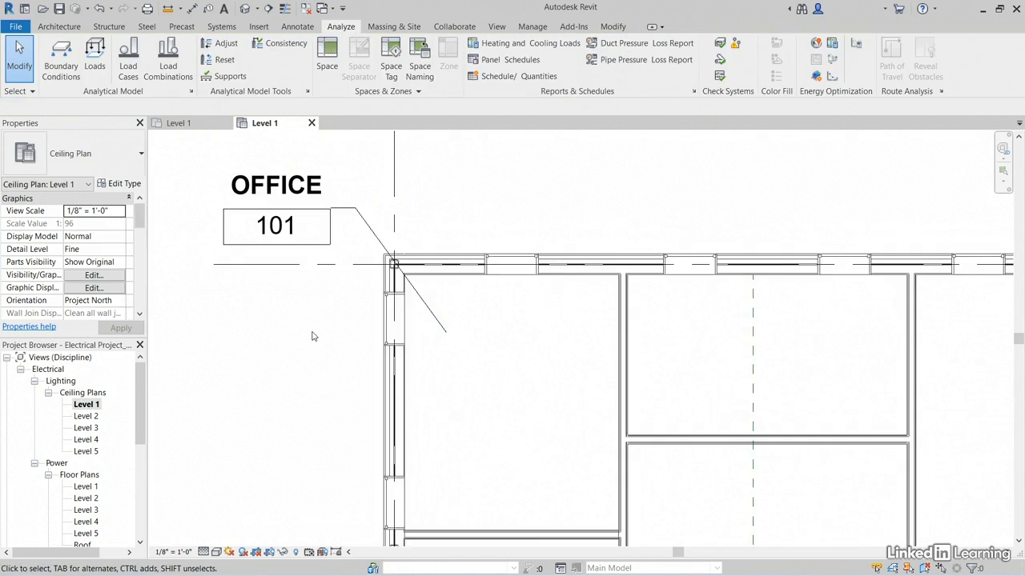
middle_click_drag(316, 388, 323, 353)
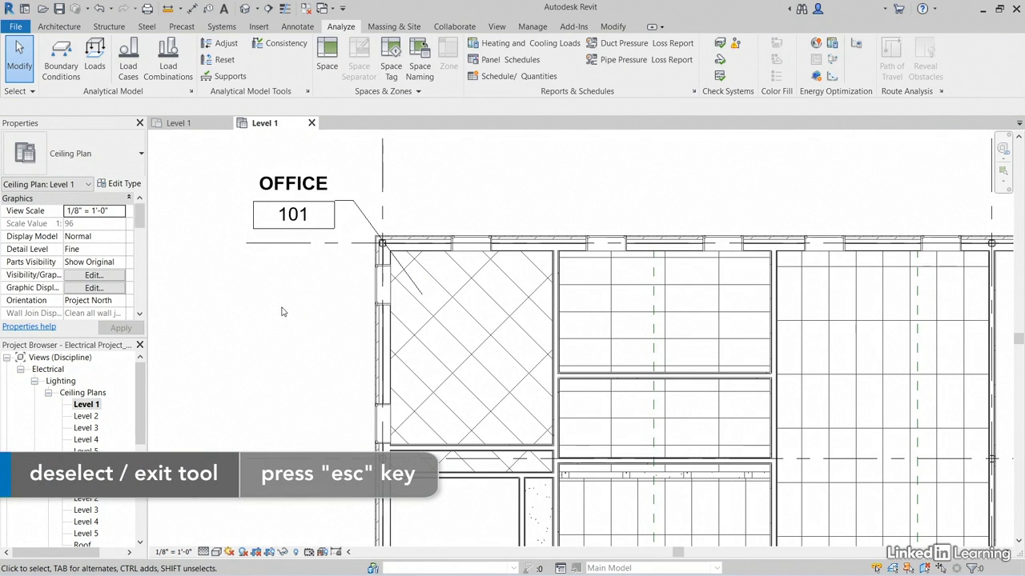
Start a lighting fixture of type Plain Recessed Lighting Fixture 2x4 - 277 and set its placement to Place on Face
left_click(229, 27)
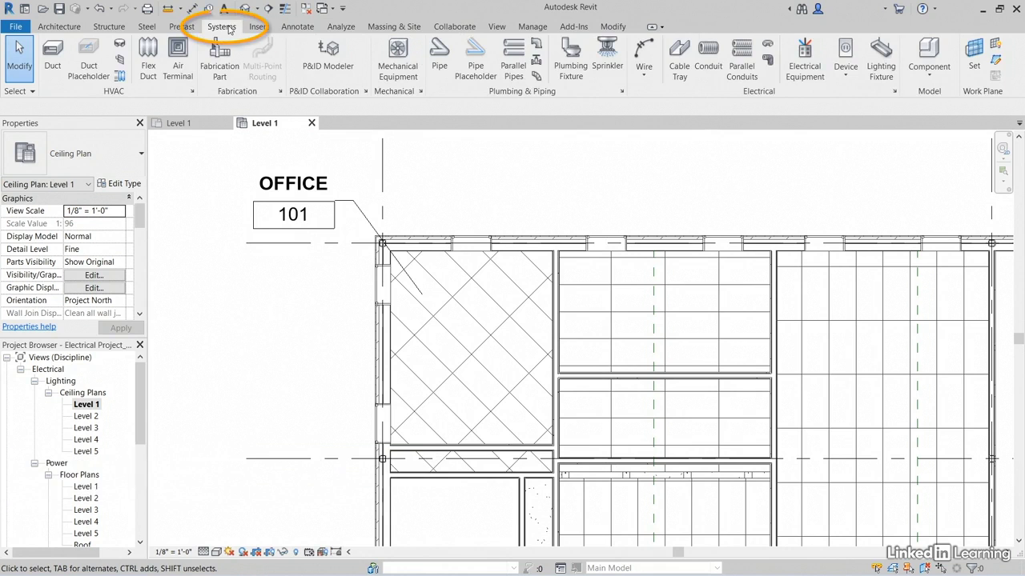
left_click(879, 62)
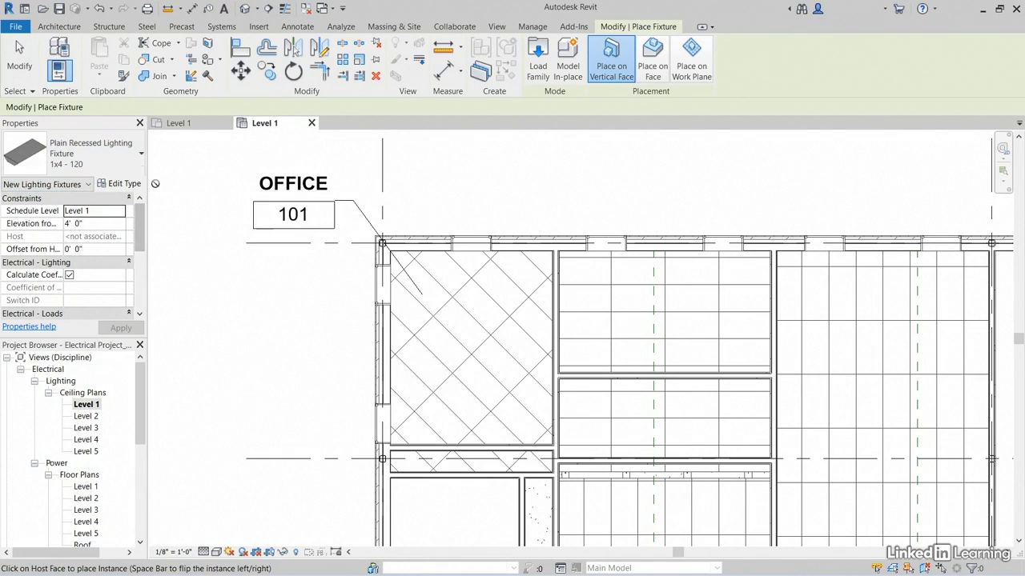
left_click(121, 165)
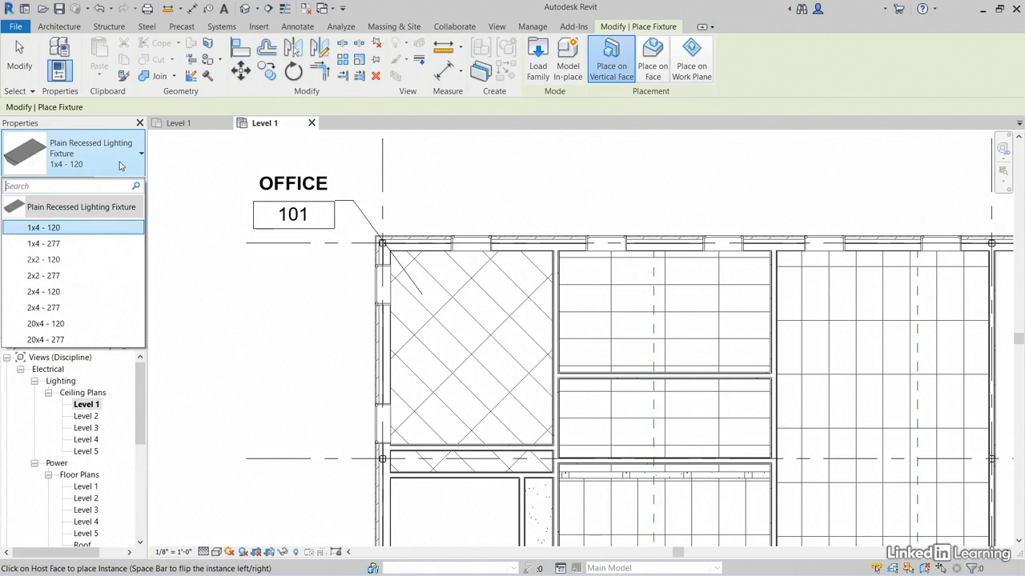
left_click(68, 308)
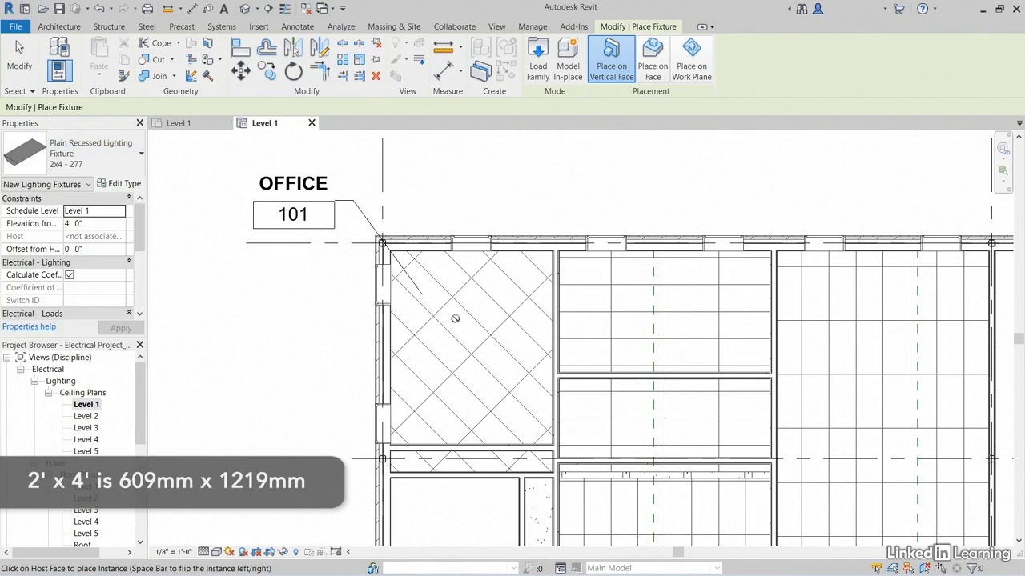
left_click(652, 69)
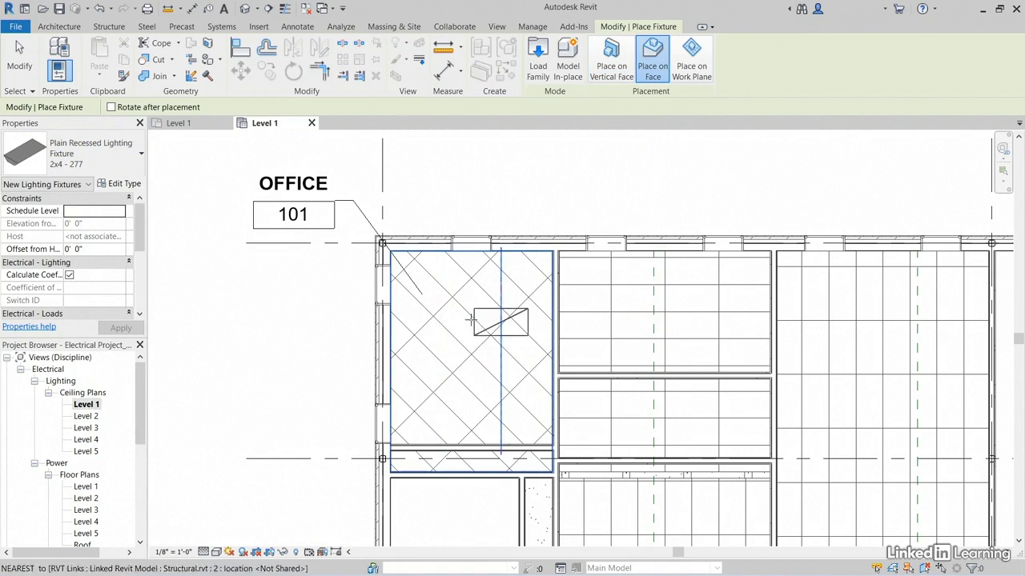
Place two 2x4 - 277 fixtures on the Office 101 ceiling, rotated to align with the diagonal ceiling grid
scroll(449, 328, "up", 4)
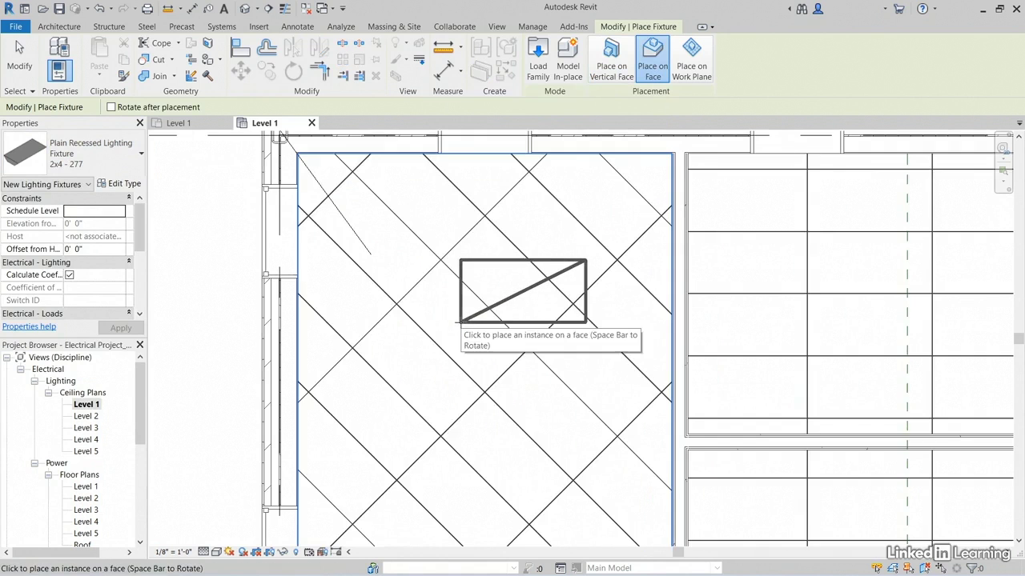
middle_click_drag(452, 321, 451, 331)
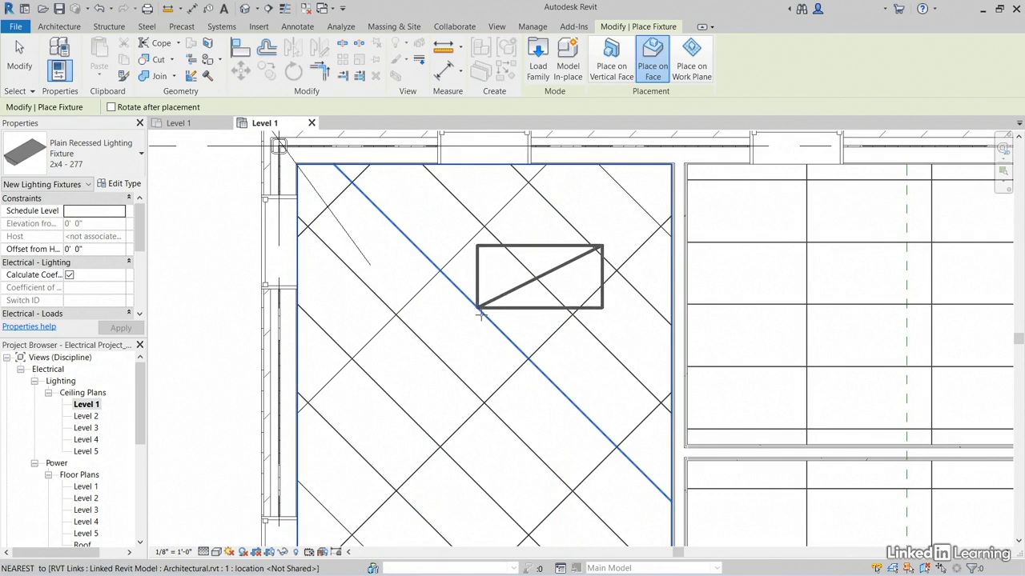
key("space")
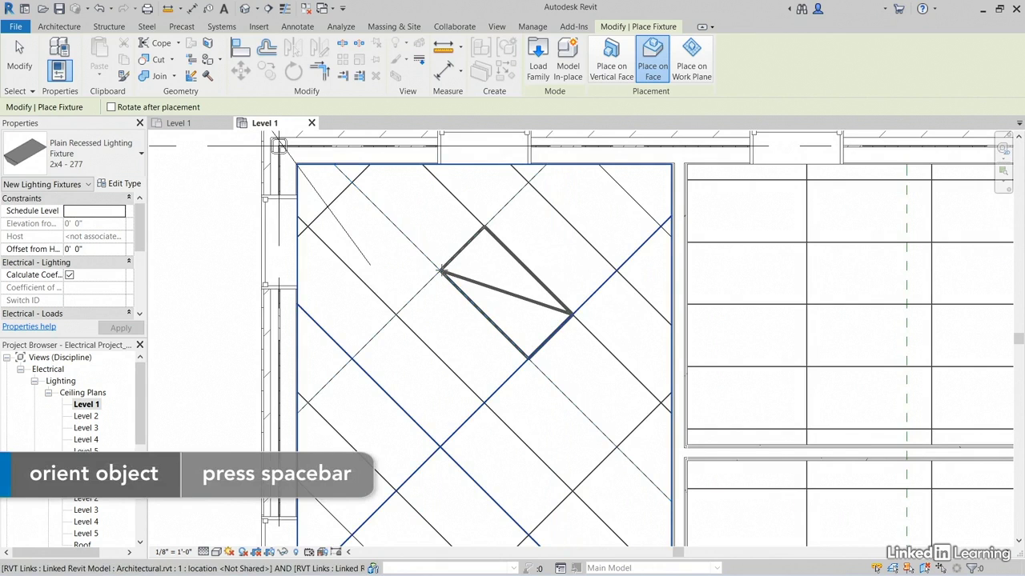
left_click(441, 272)
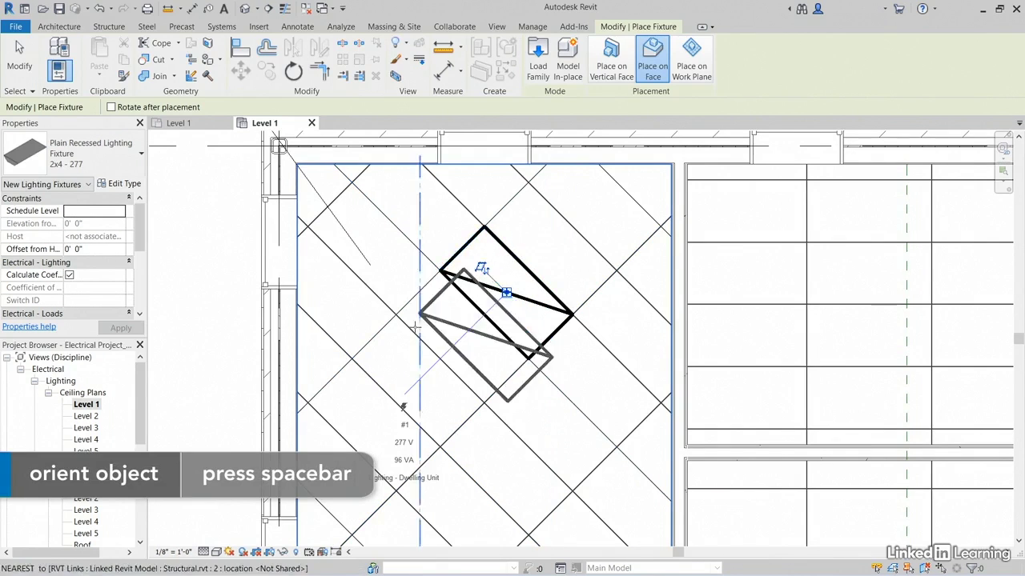
middle_click_drag(414, 327, 454, 296)
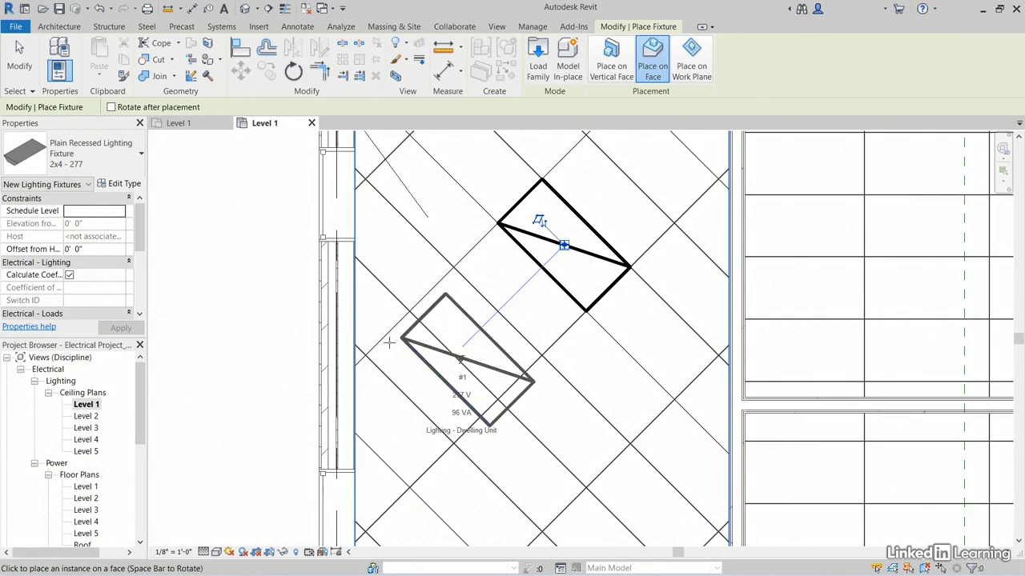
left_click(565, 245)
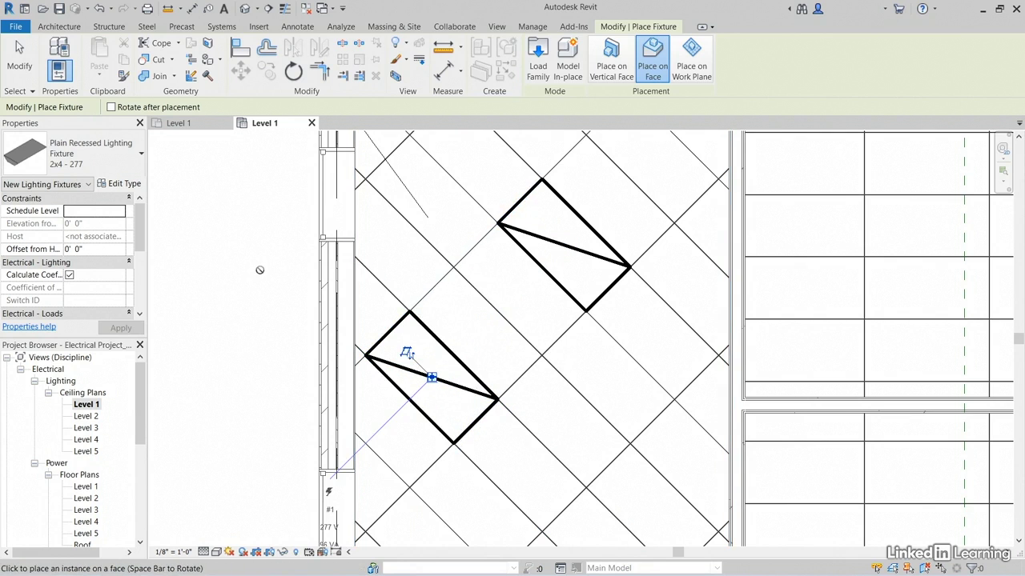
key("Escape")
key("Escape")
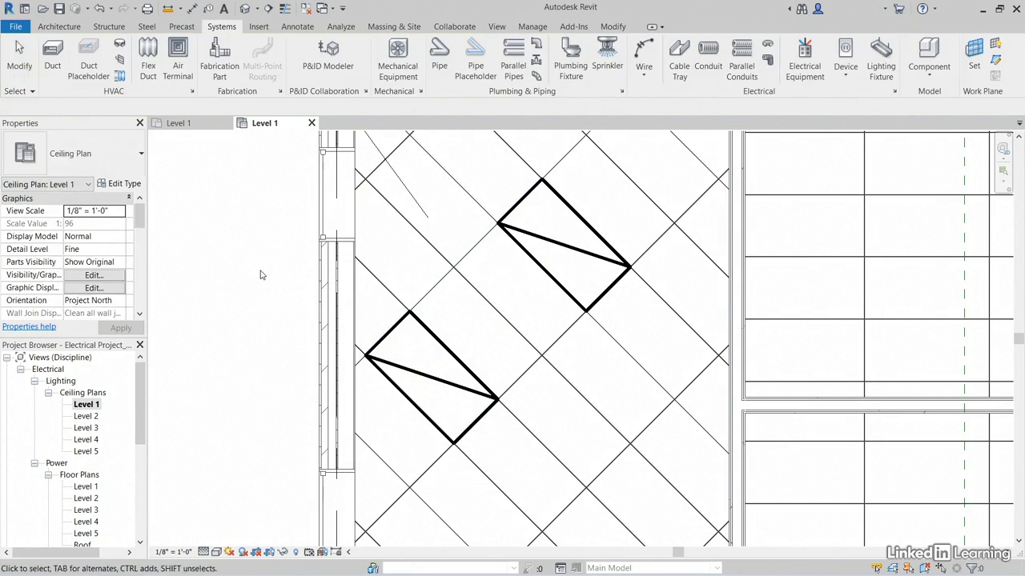
Examine the instance and type properties of the lower-left light fixture in Office 101, including its ballast voltage and load
scroll(260, 274, "down", 4)
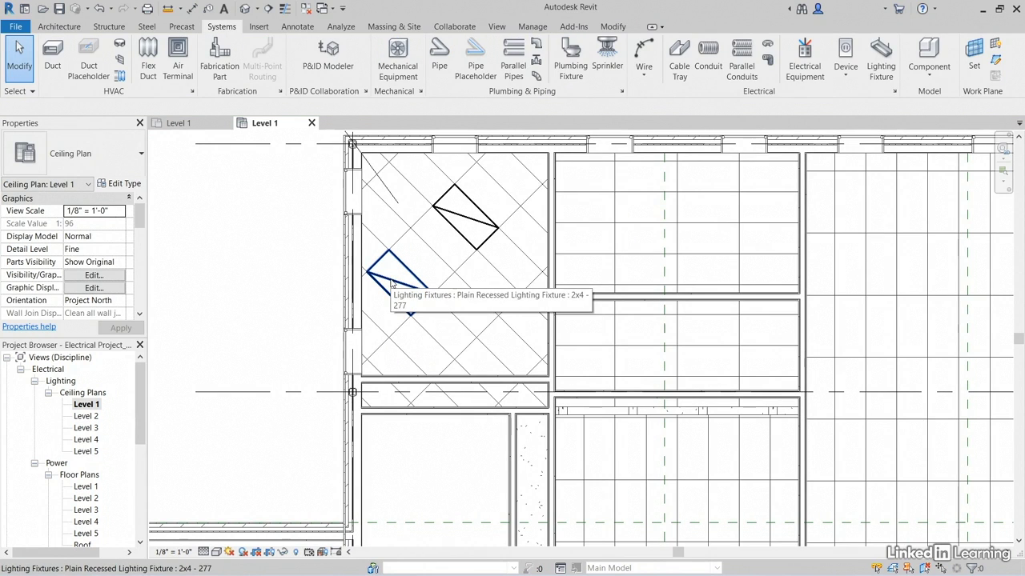
left_click(391, 282)
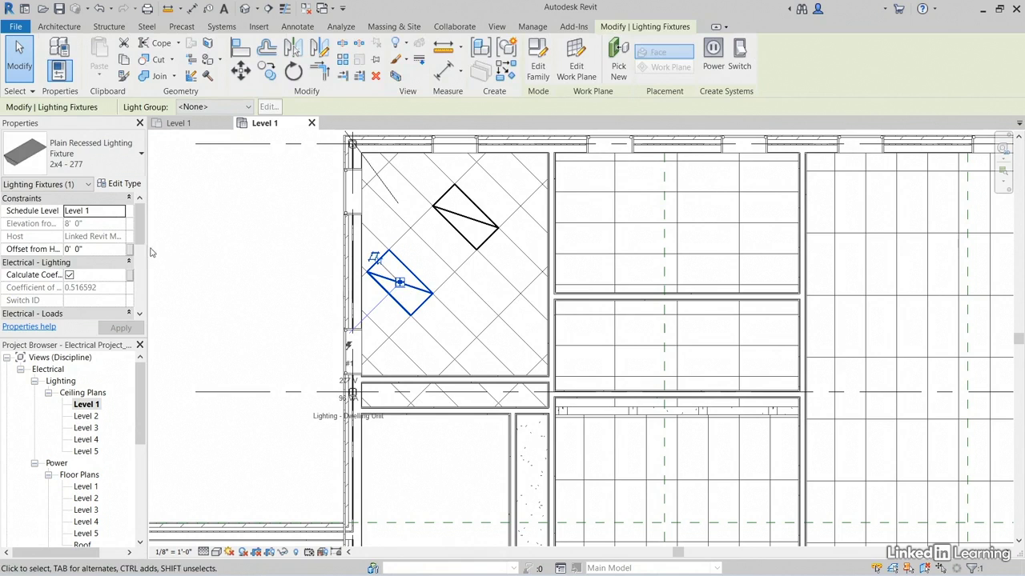
scroll(138, 227, "down", 4)
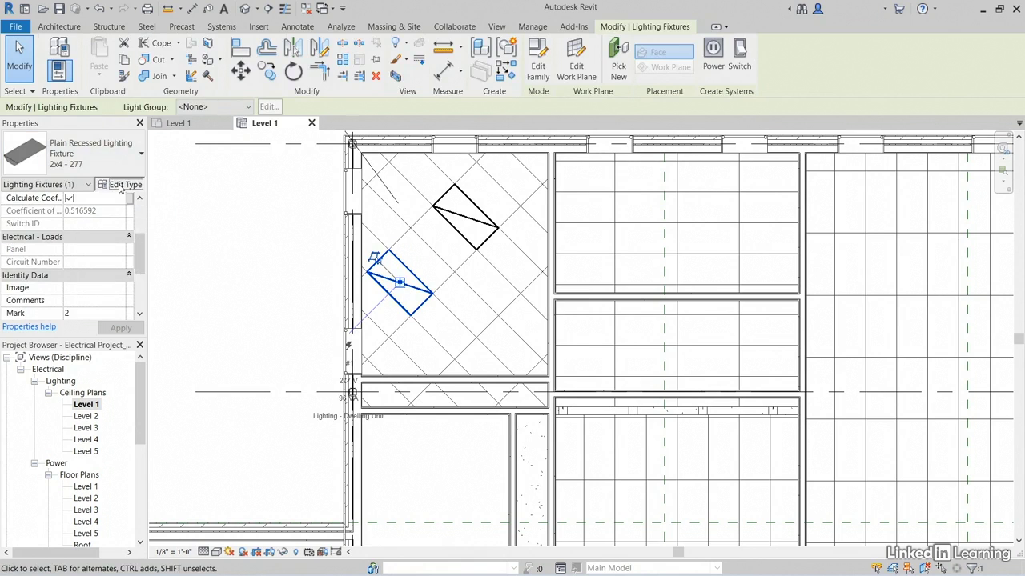
left_click(120, 185)
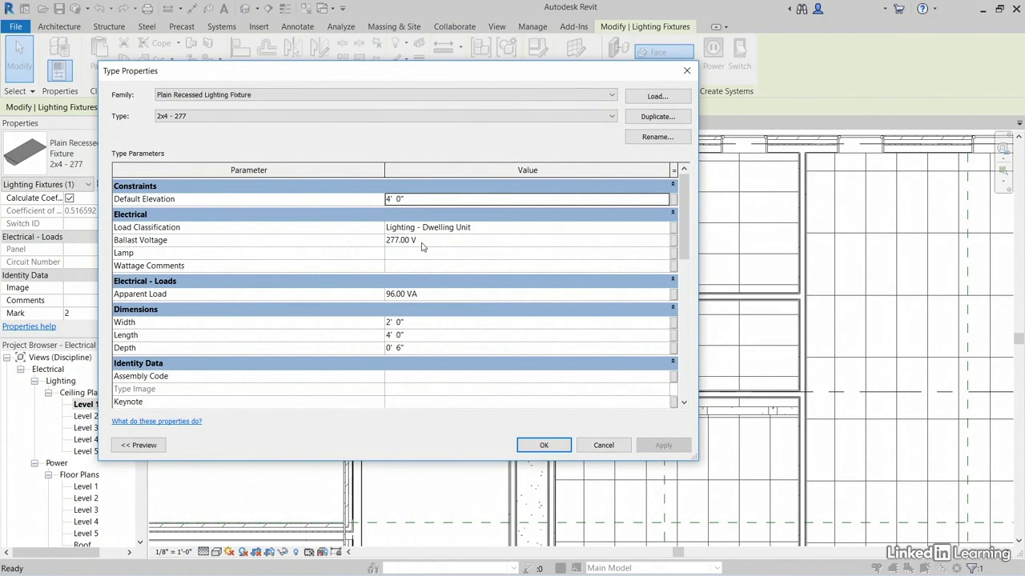
left_click(686, 71)
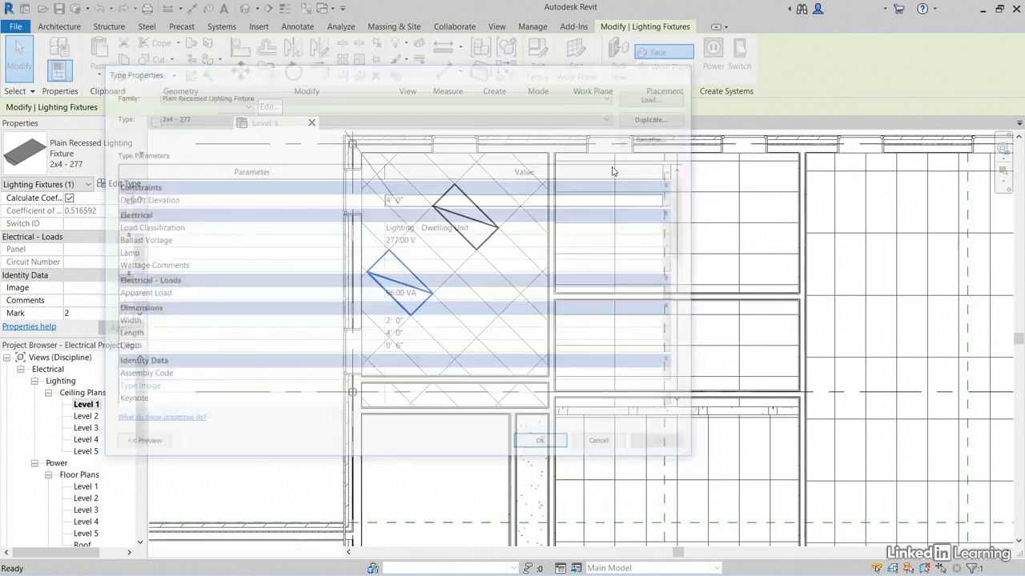
middle_click_drag(434, 316, 422, 278)
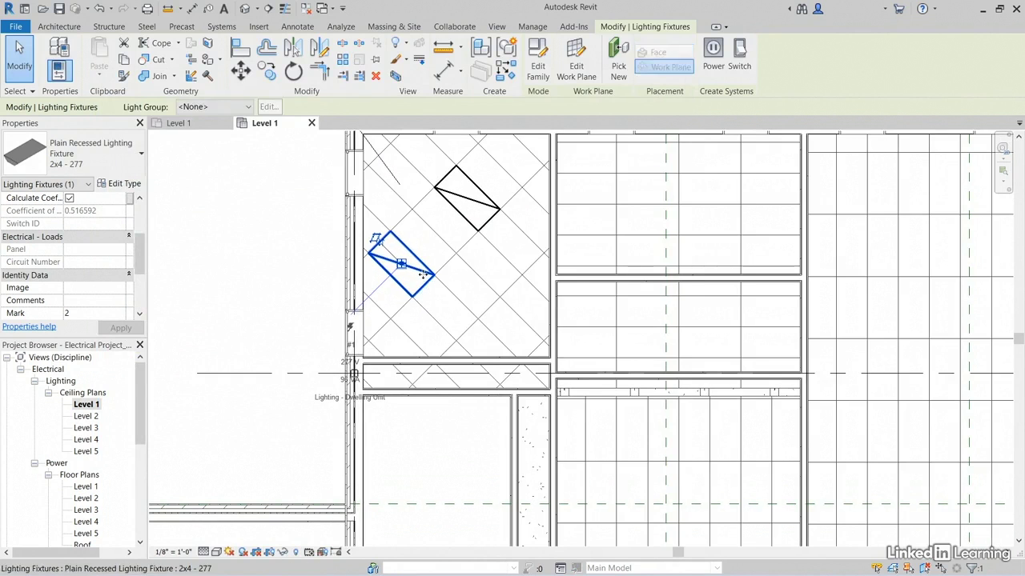
left_click(268, 258)
Switch to the Level 1 power floor plan at Electrical room 107
scroll(266, 256, "down", 1)
middle_click_drag(285, 366, 297, 316)
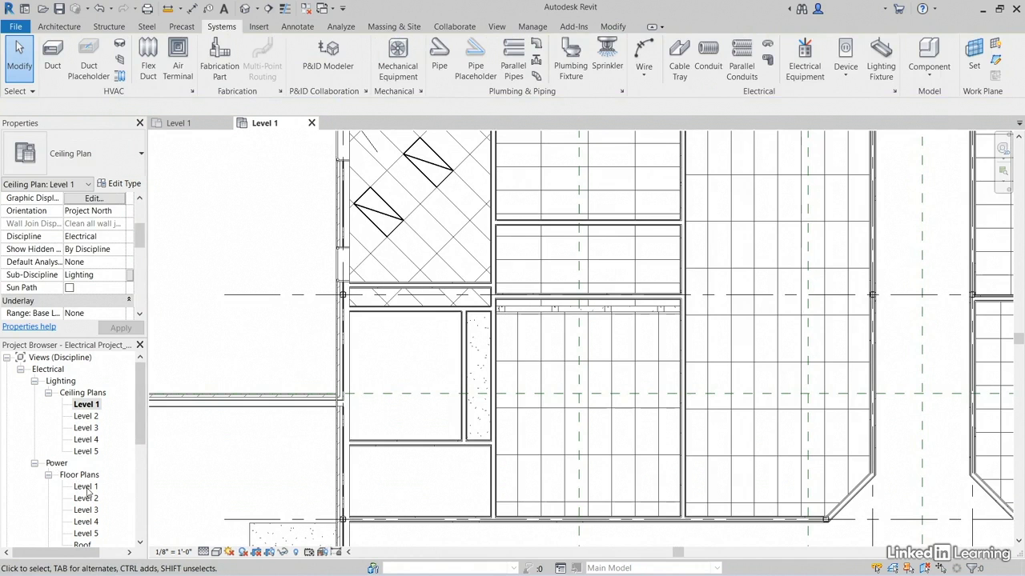
left_click(86, 488)
scroll(647, 364, "up", 5)
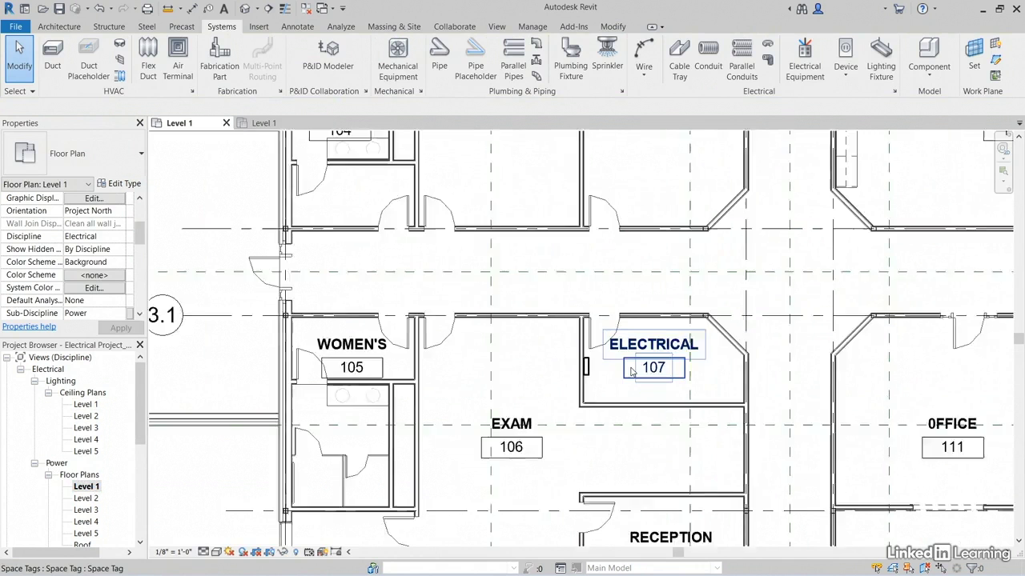
scroll(621, 384, "up", 2)
middle_click_drag(615, 384, 513, 363)
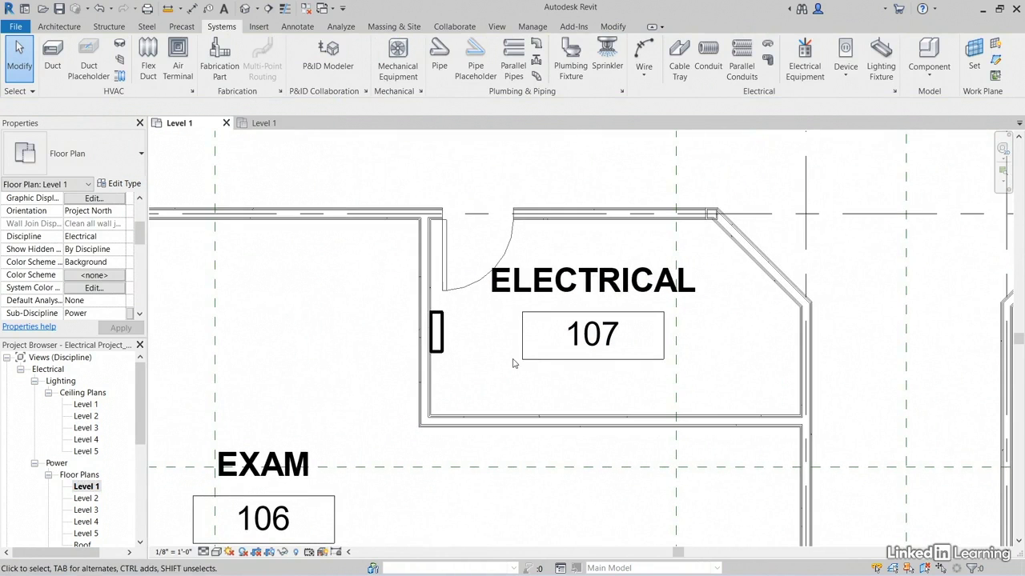
Load the family Lighting and Appliance Panelboard - 480V MCB - Surface.rfa from the Electric Power Distribution library folder
left_click(260, 27)
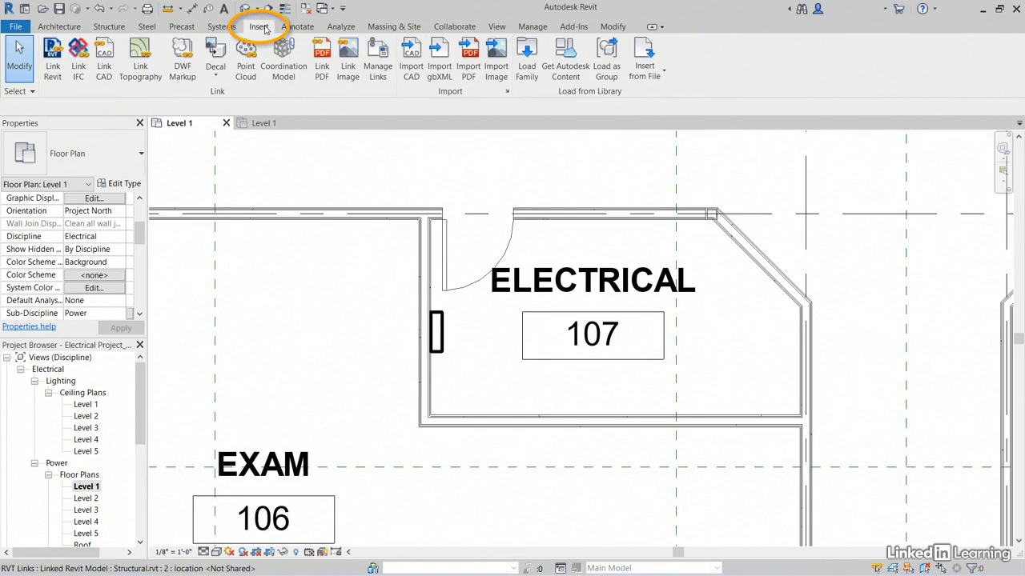
left_click(526, 64)
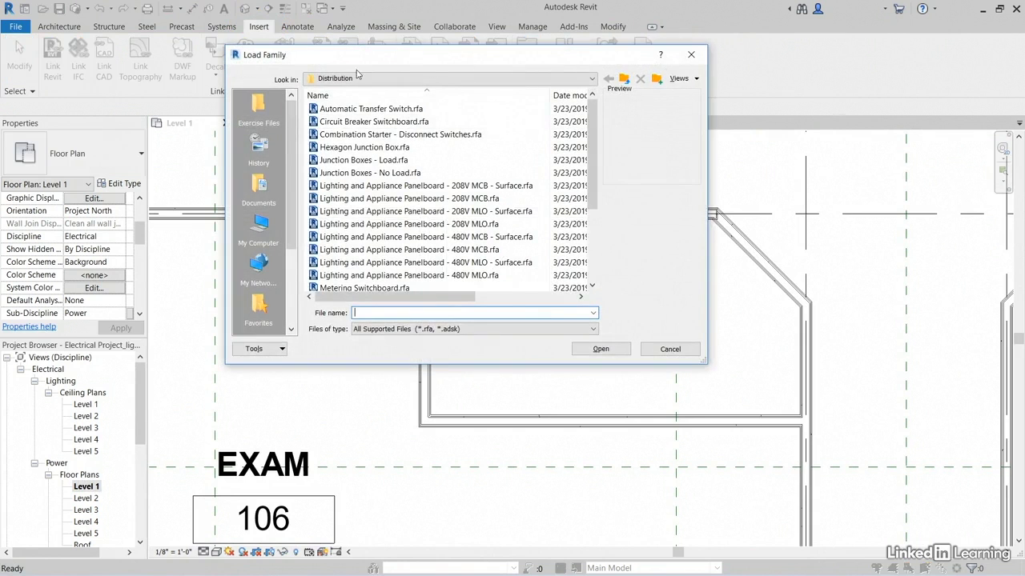
left_click(352, 80)
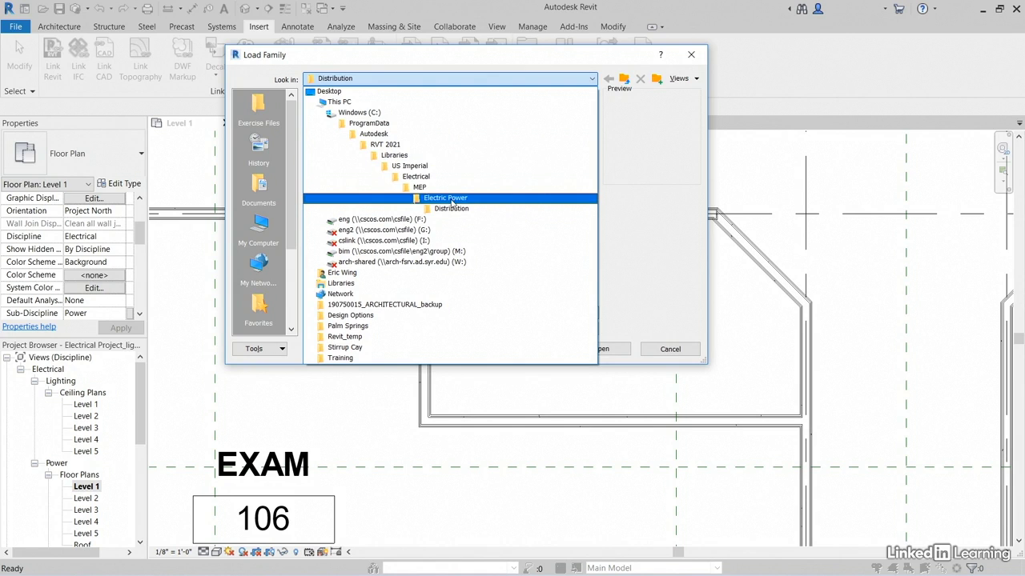
left_click(462, 209)
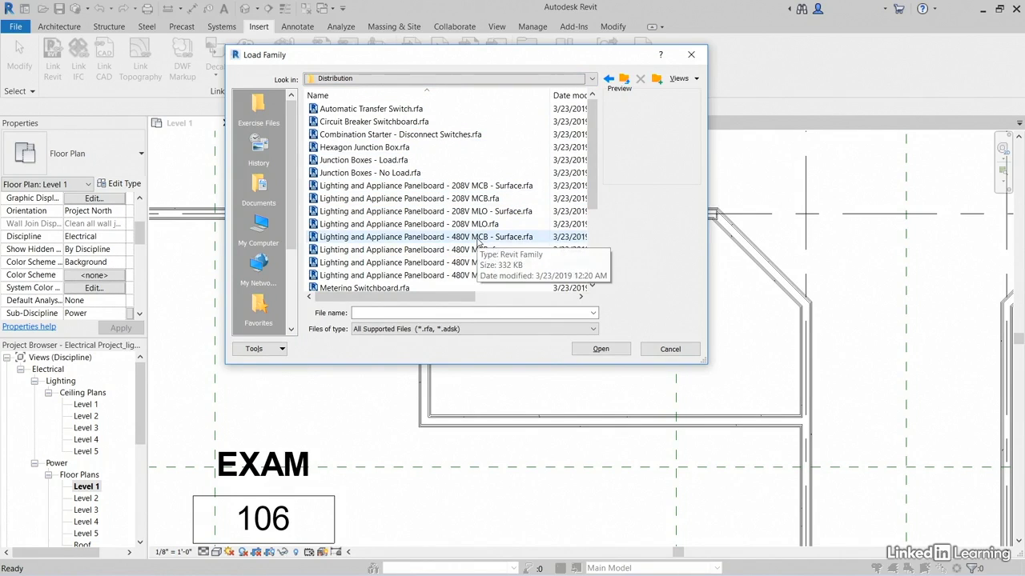
left_click(480, 241)
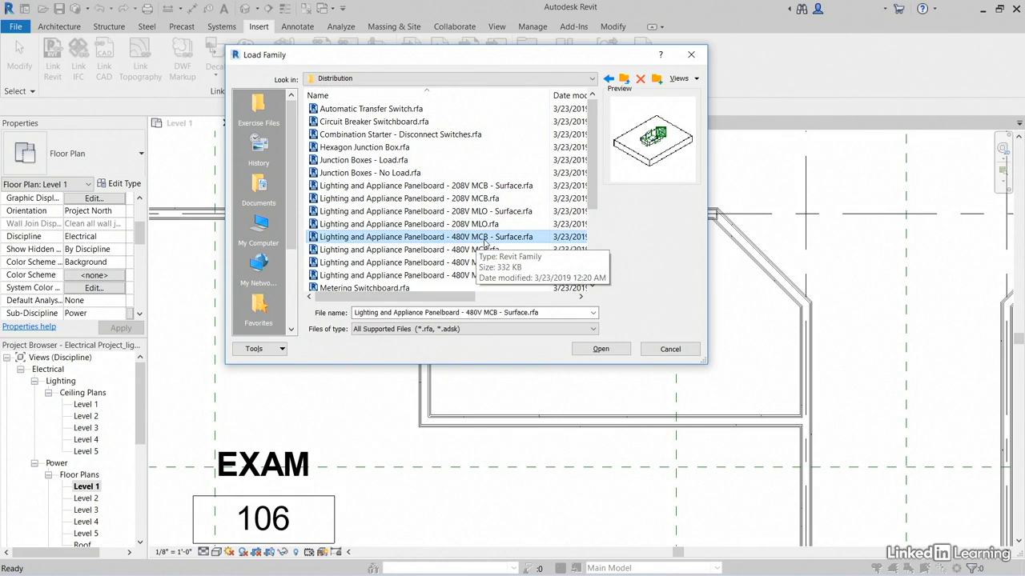
left_click(600, 350)
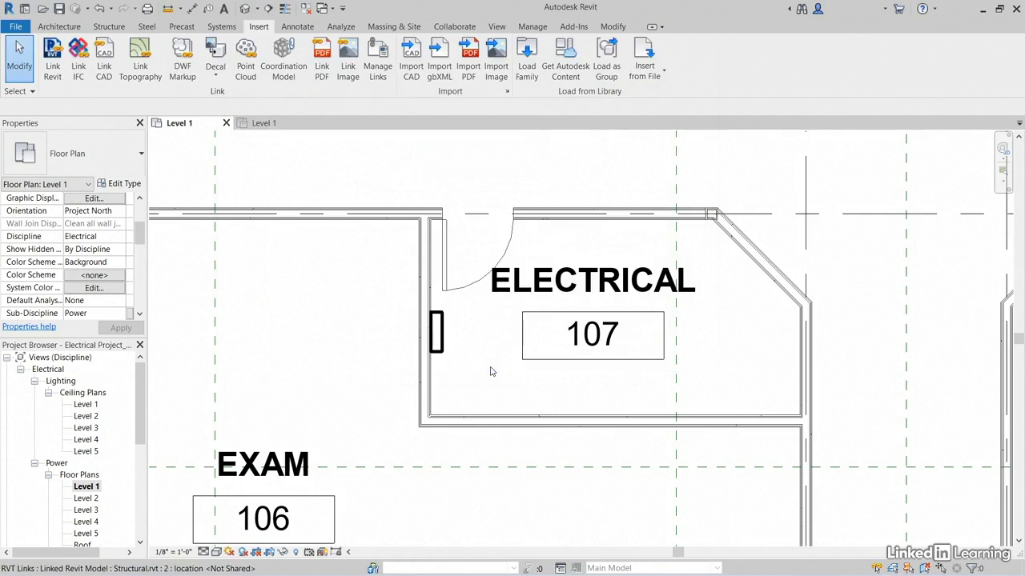
Place a 250 A 480V MCB surface panelboard on the west wall of Electrical room 107, below the existing panel
left_click(222, 27)
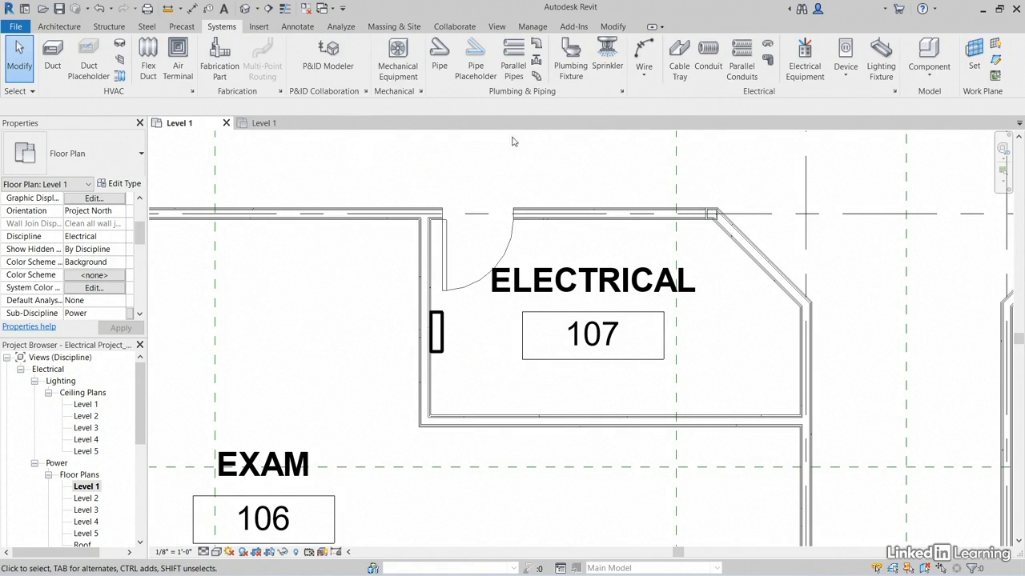
left_click(806, 70)
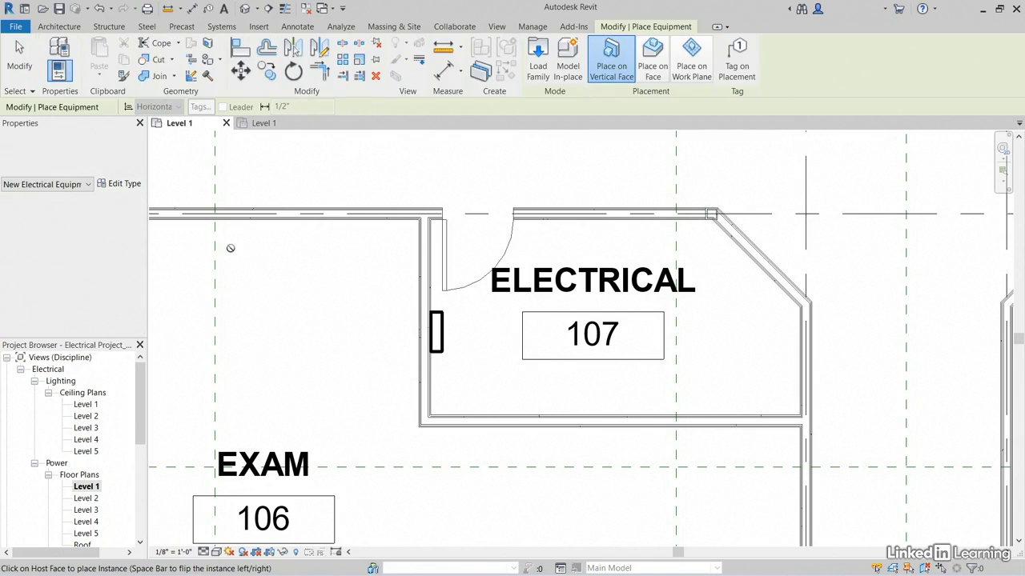
left_click(124, 160)
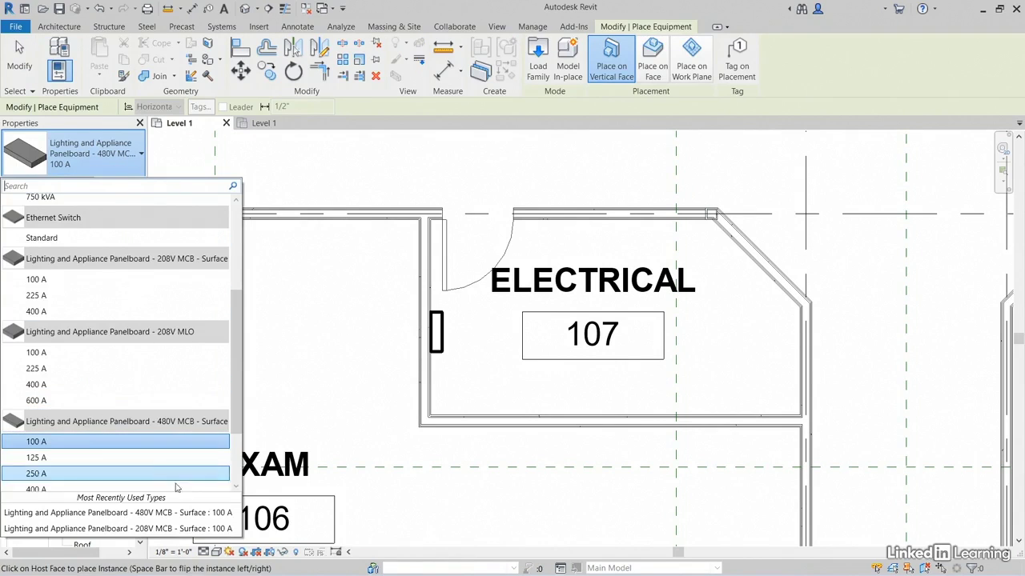
left_click(53, 476)
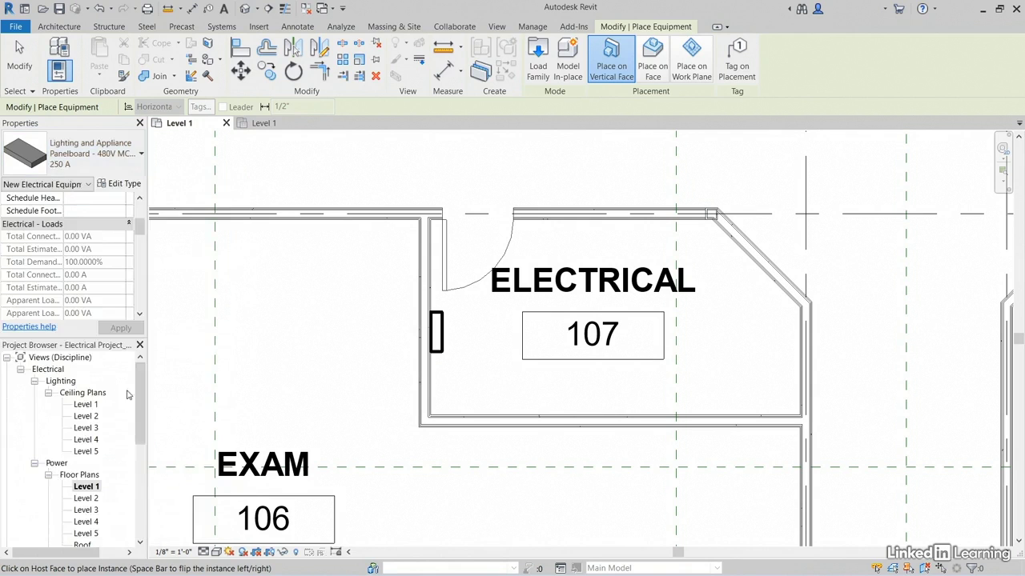
left_click(432, 385)
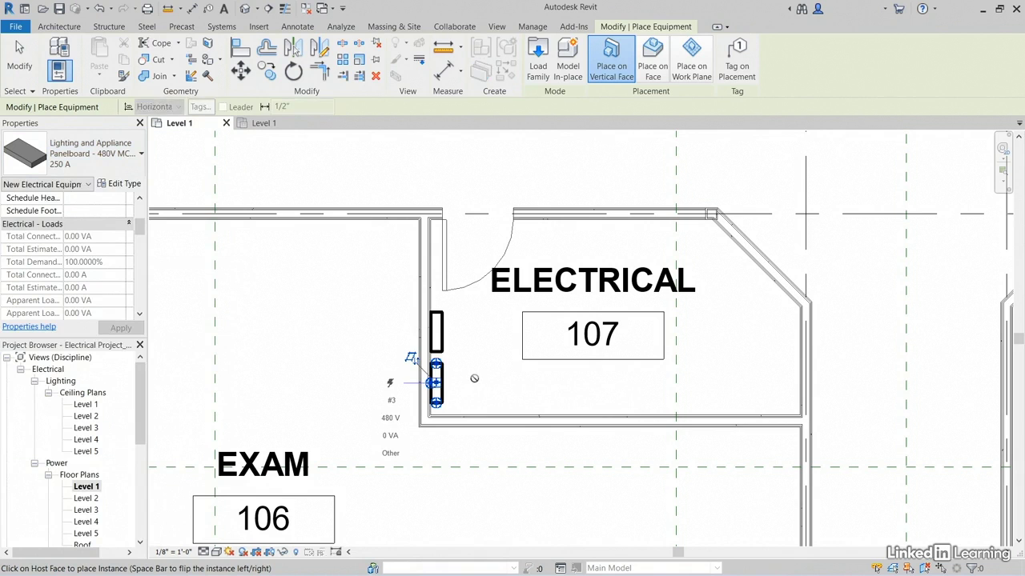
key("Escape")
key("Escape")
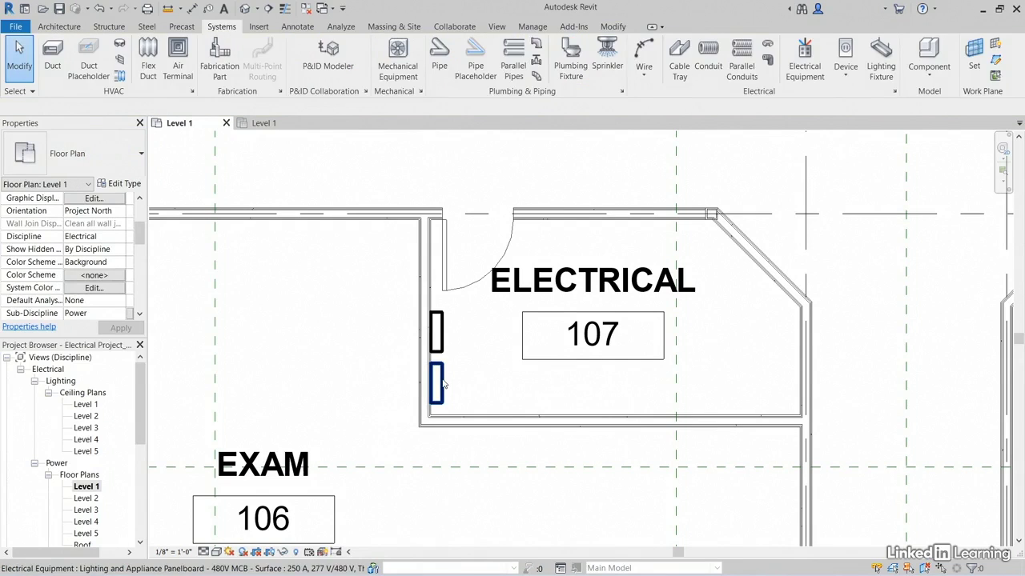
Set the new panelboard's distribution system to 480/277 Wye and its panel name to LP-1
left_click(443, 385)
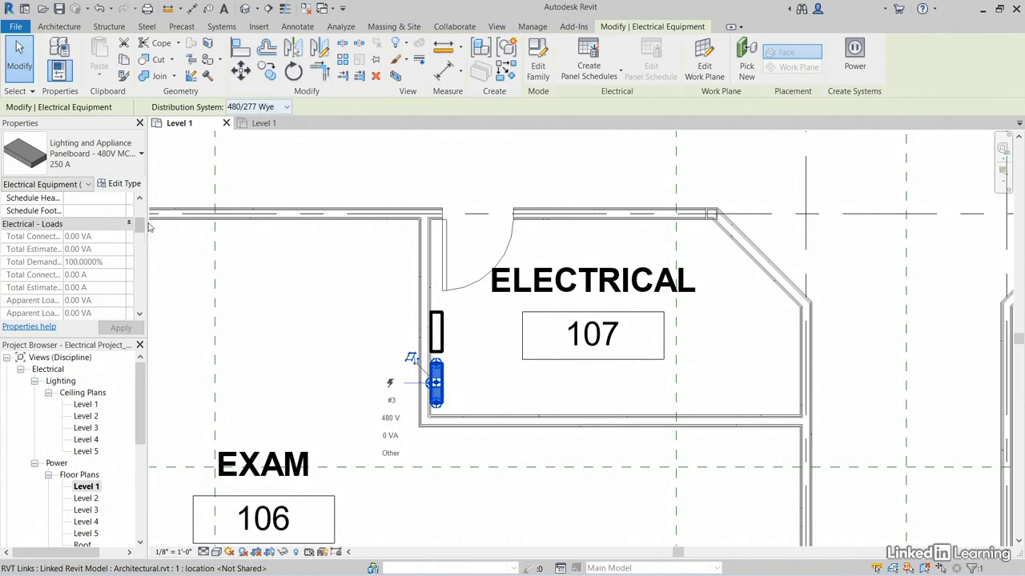
left_click_drag(141, 225, 145, 265)
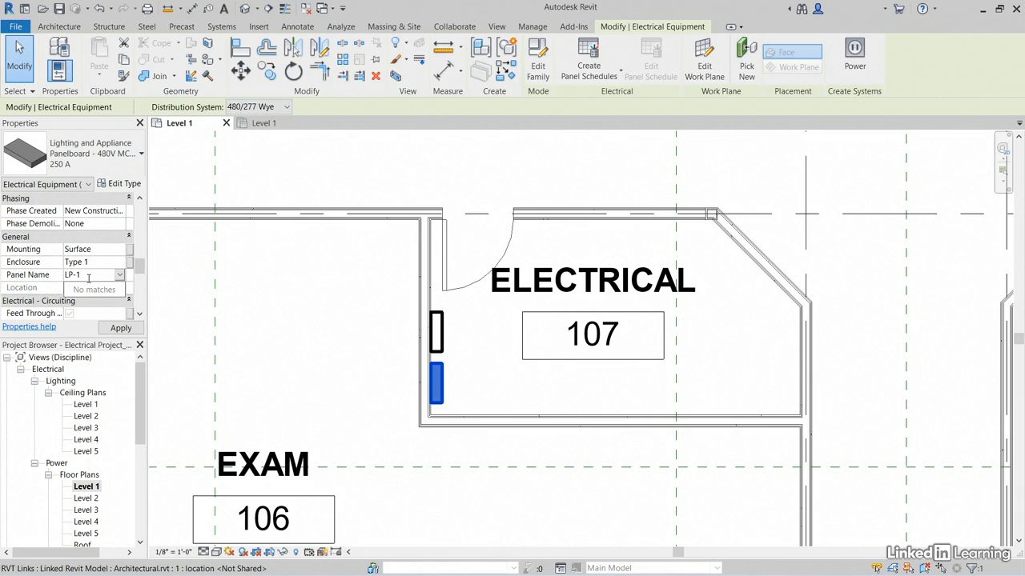
key("Return")
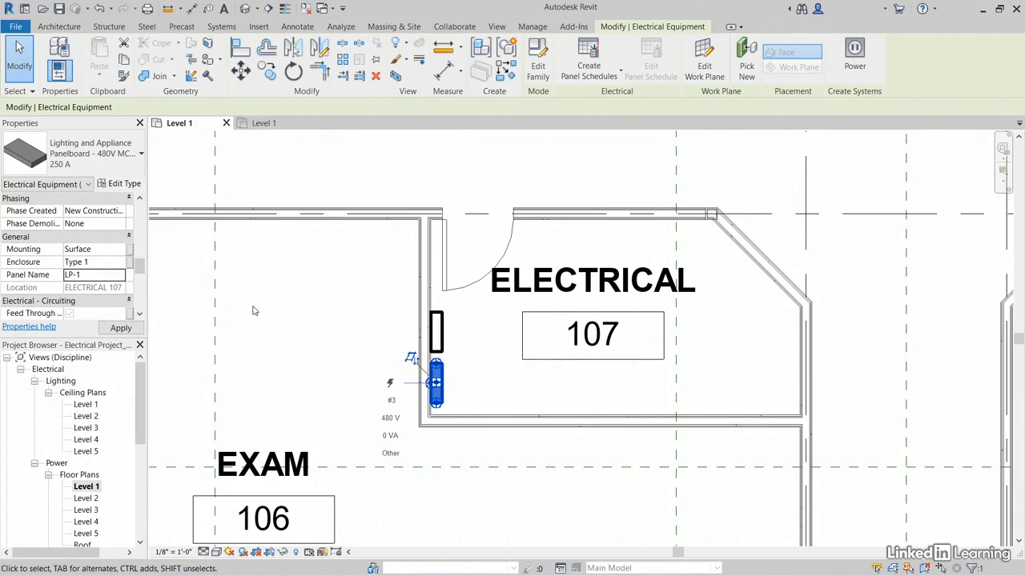
middle_click_drag(347, 267, 350, 287)
scroll(350, 287, "down", 5)
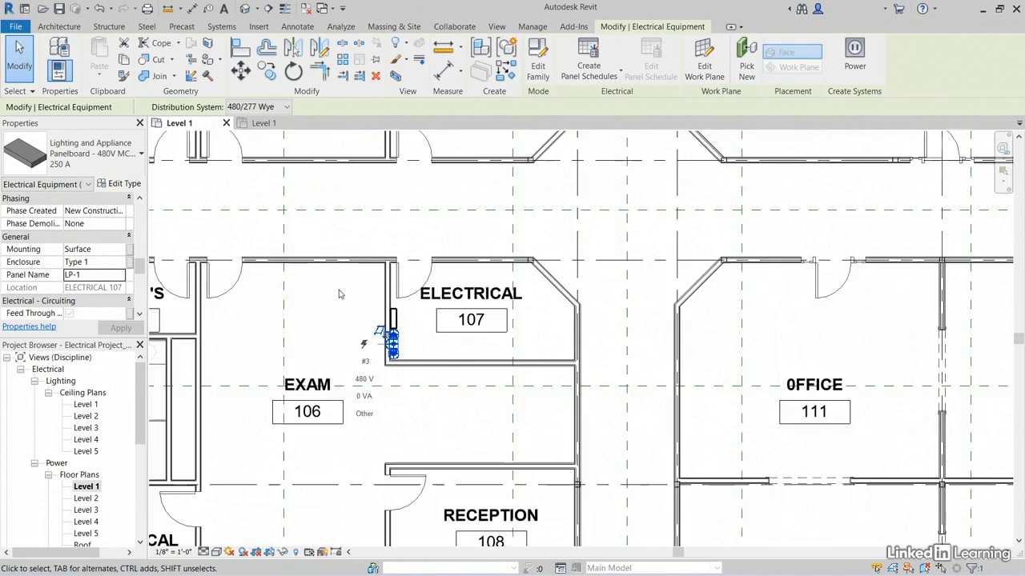
key("Escape")
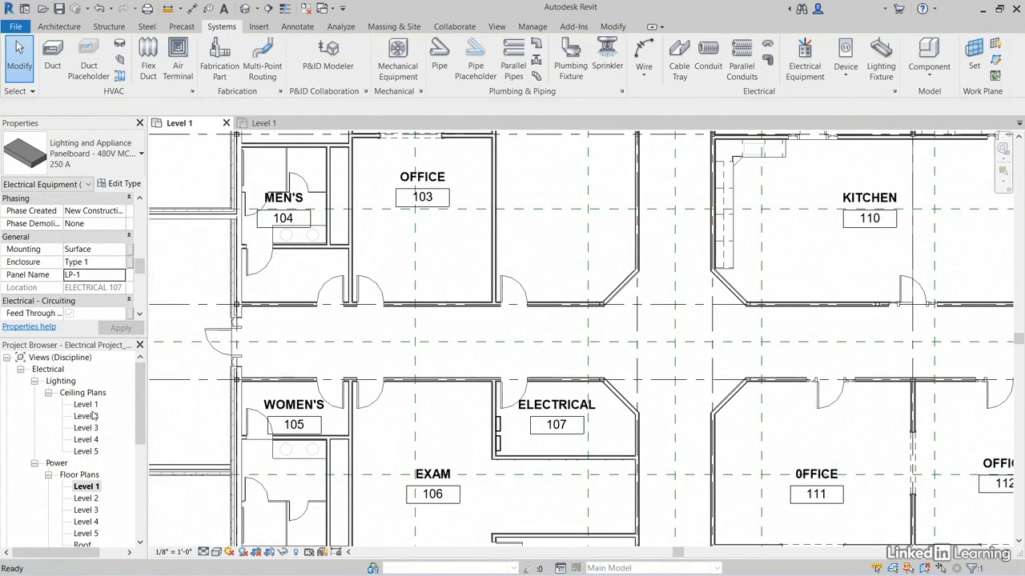
Switch to the Level 1 lighting ceiling plan at the two fixtures in Office 101
double_click(87, 405)
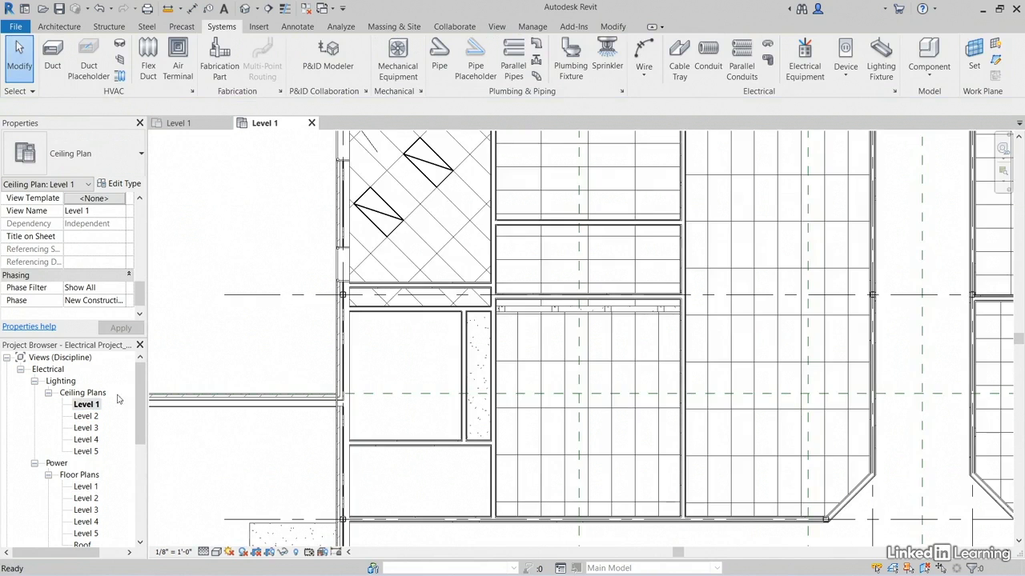
scroll(389, 327, "up", 4)
scroll(330, 264, "up", 2)
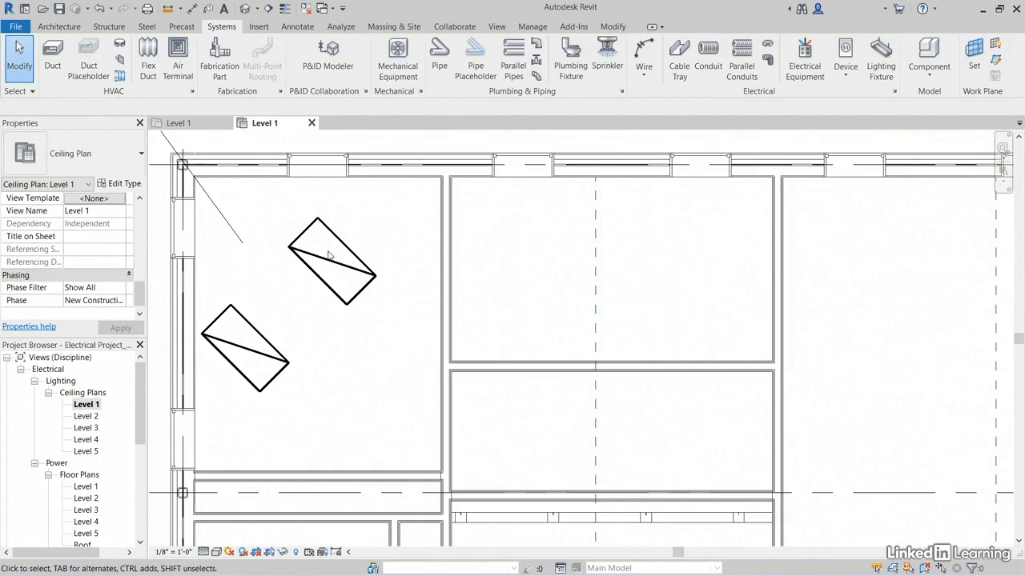
Create a similar 2x4 - 277 fixture from the upper Office 101 light and place it on the Reception 102 ceiling face, aligned to the grid
left_click(326, 262)
right_click(327, 262)
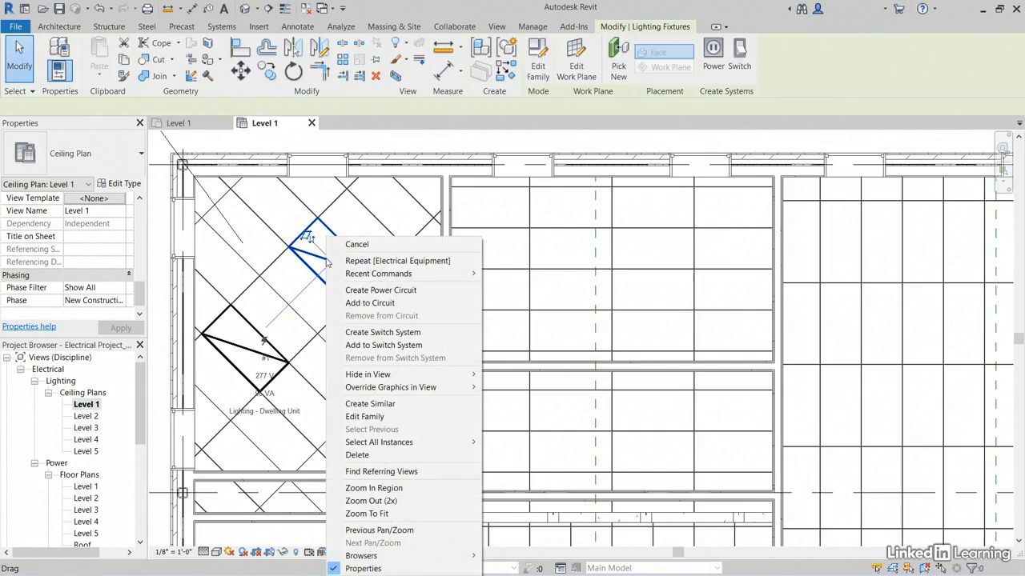
left_click(370, 404)
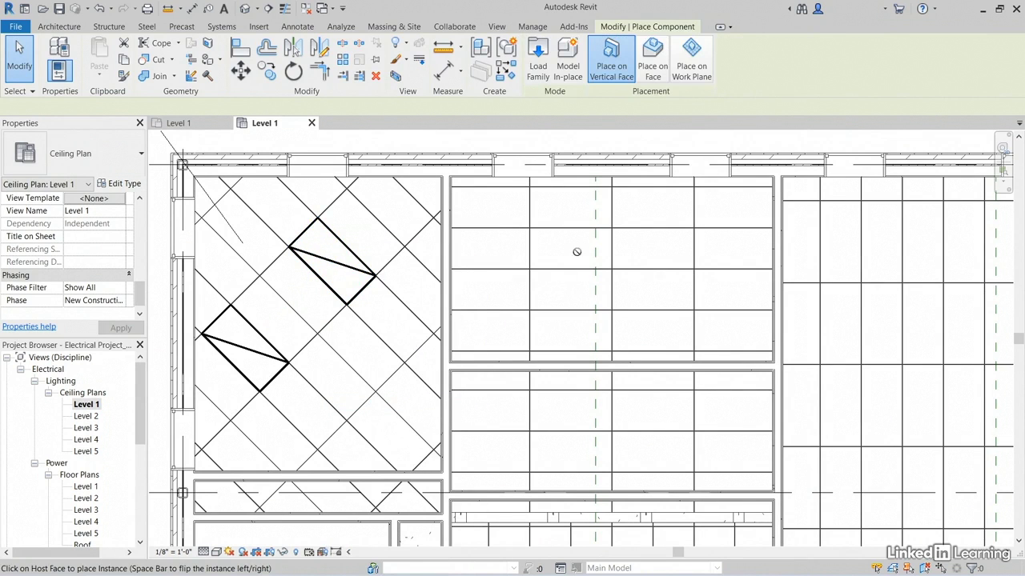
left_click(653, 65)
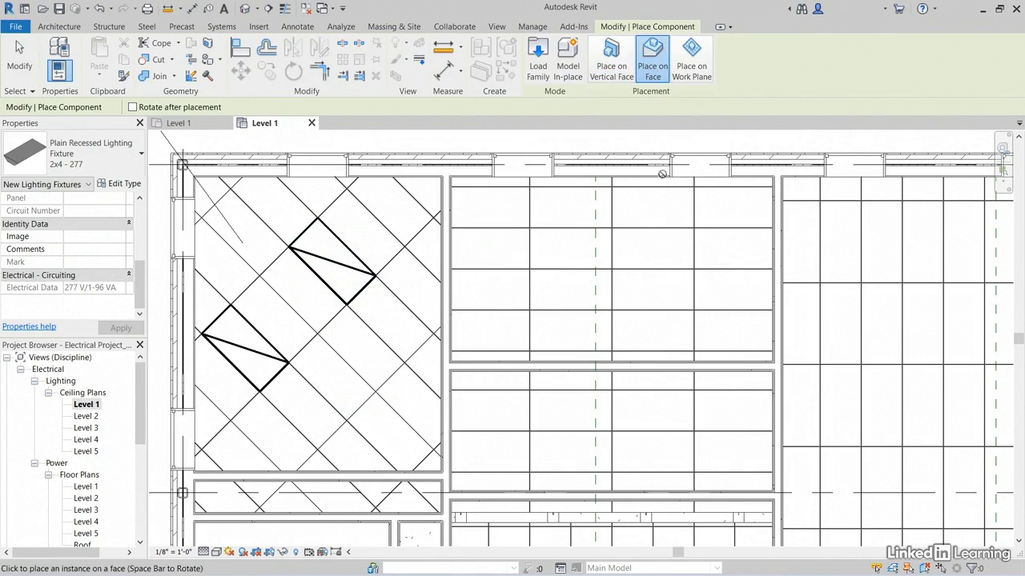
left_click(531, 269)
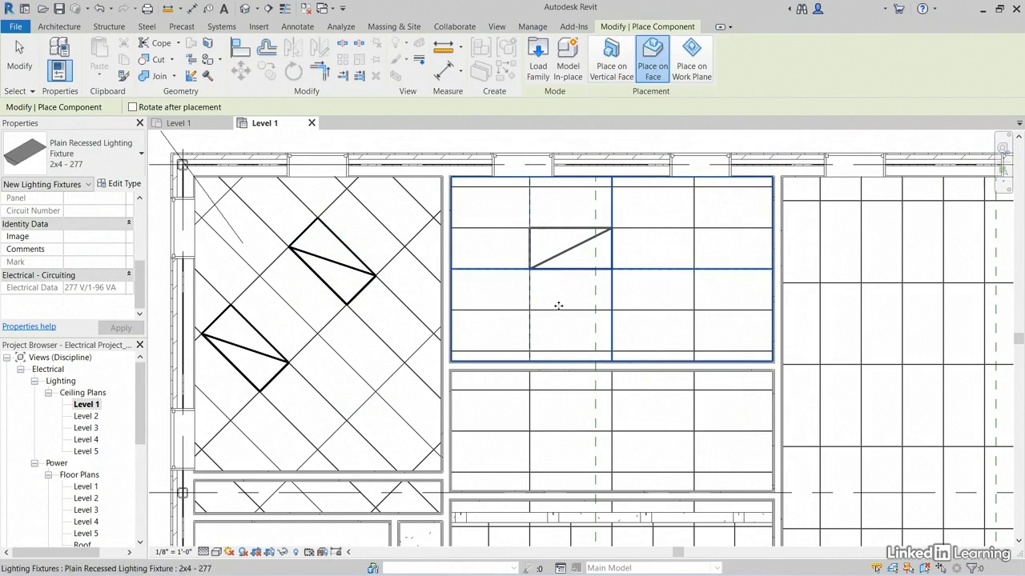
Place another 2x4 - 277 fixture on the ceiling grid of the small room just south of Reception 102, and end placement
middle_click_drag(569, 332, 578, 156)
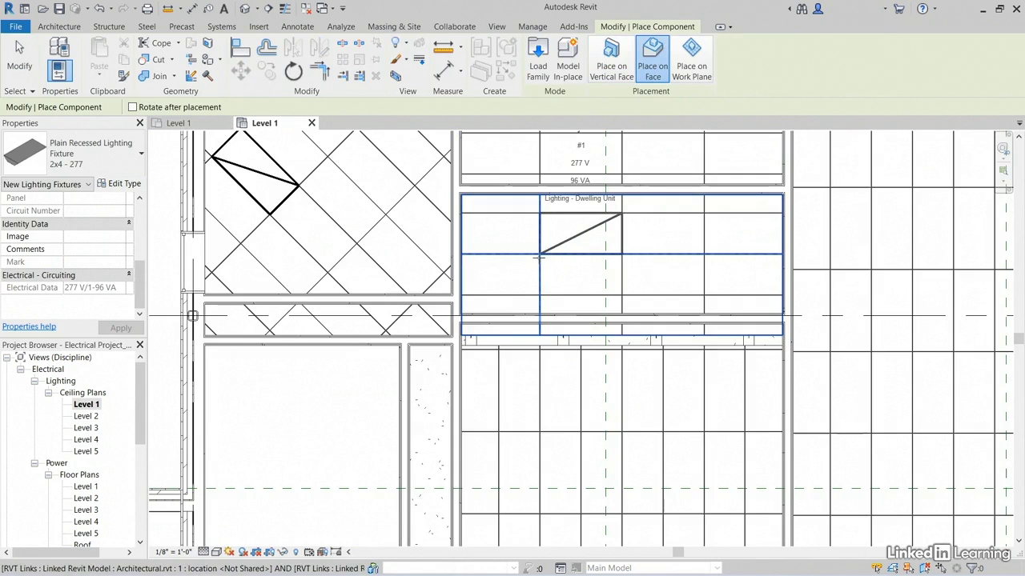
left_click(539, 255)
middle_click_drag(537, 335, 553, 407)
scroll(537, 313, "down", 1)
scroll(532, 307, "down", 5)
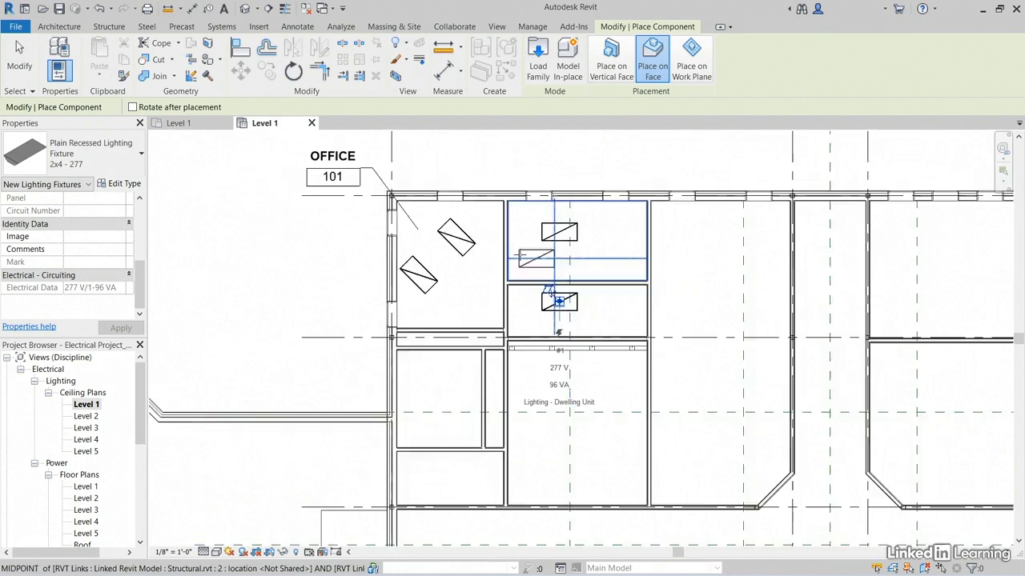
middle_click_drag(550, 227, 565, 217)
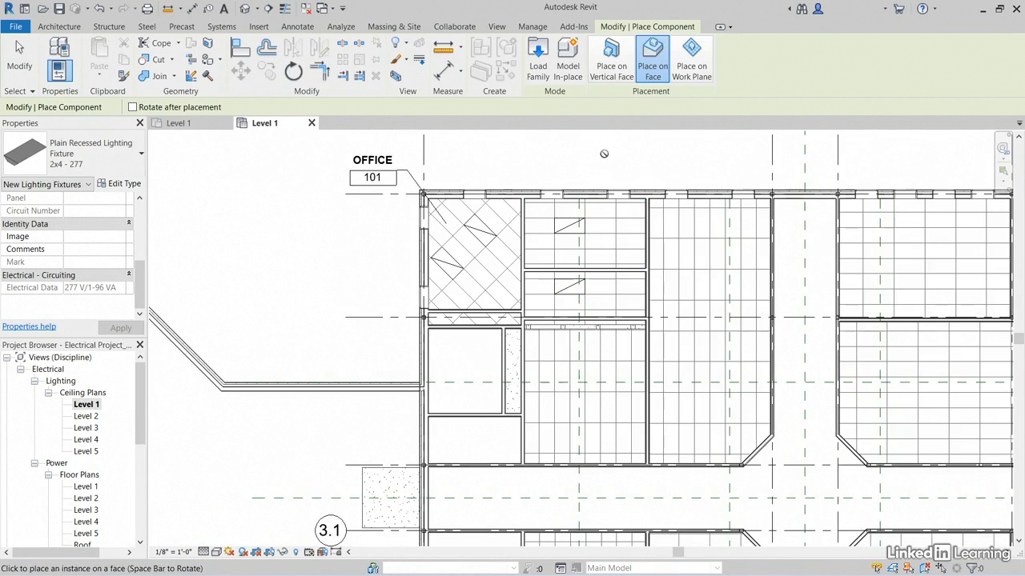
key("Escape")
key("Escape")
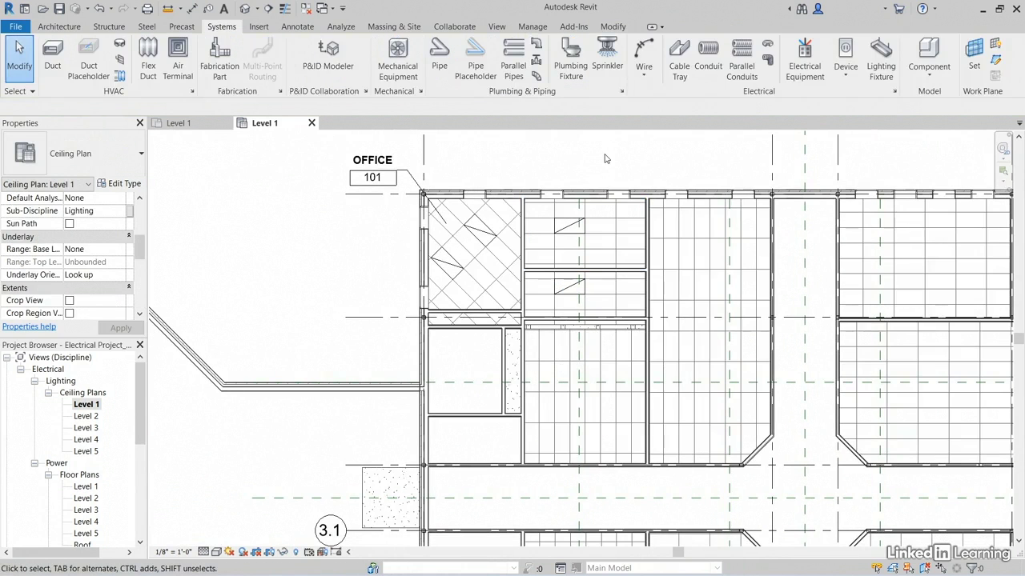
Set the cut plane offset in the Level 1 ceiling plan's view range to 4 feet
scroll(512, 317, "up", 3)
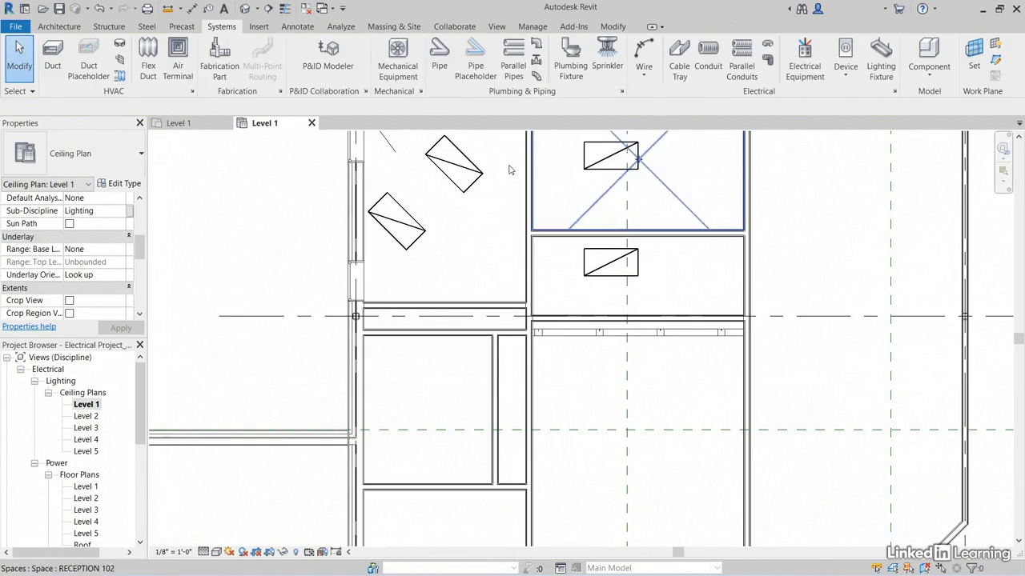
scroll(486, 300, "down", 2)
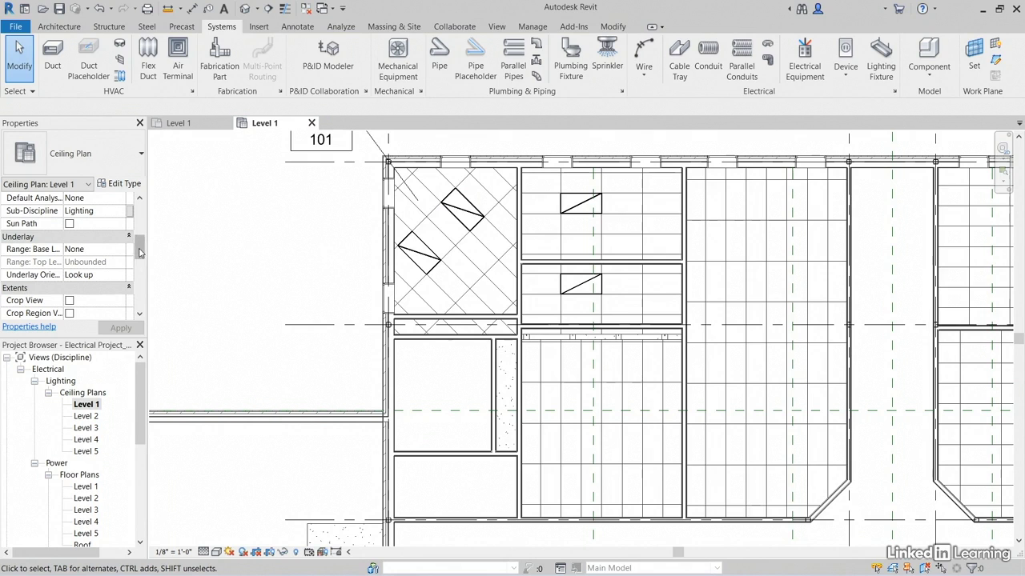
left_click_drag(139, 252, 139, 268)
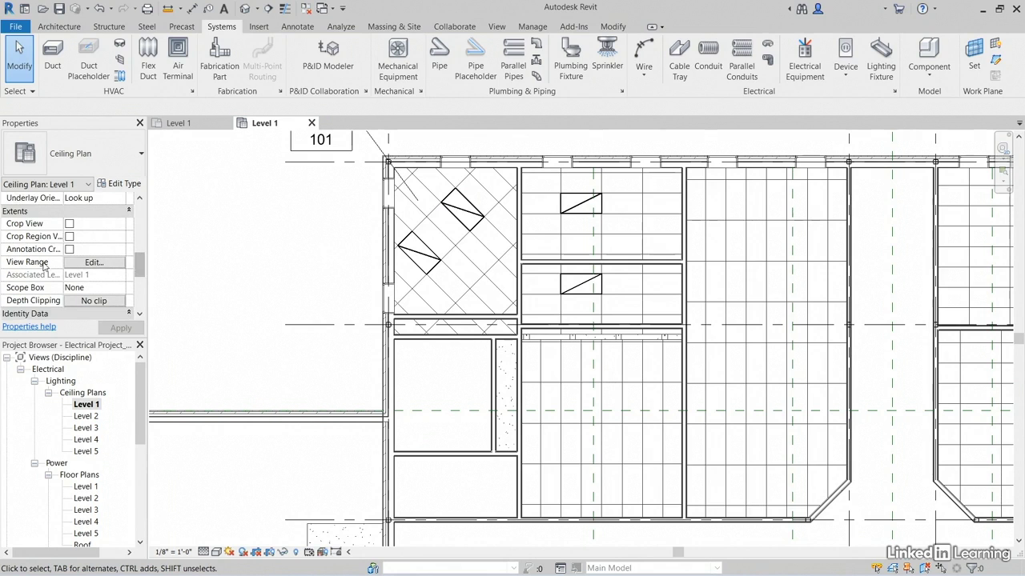
left_click(94, 263)
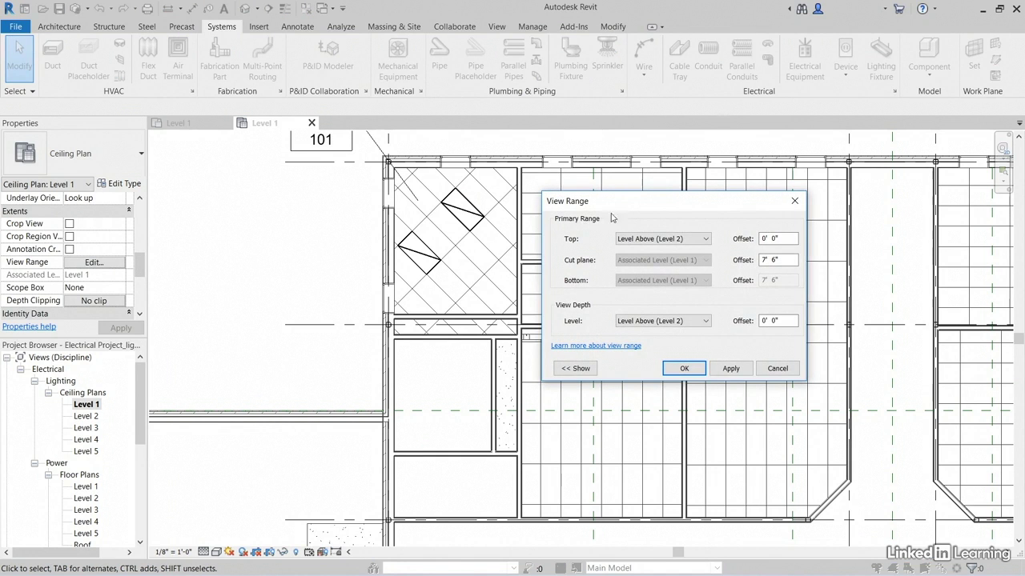
left_click_drag(623, 207, 351, 153)
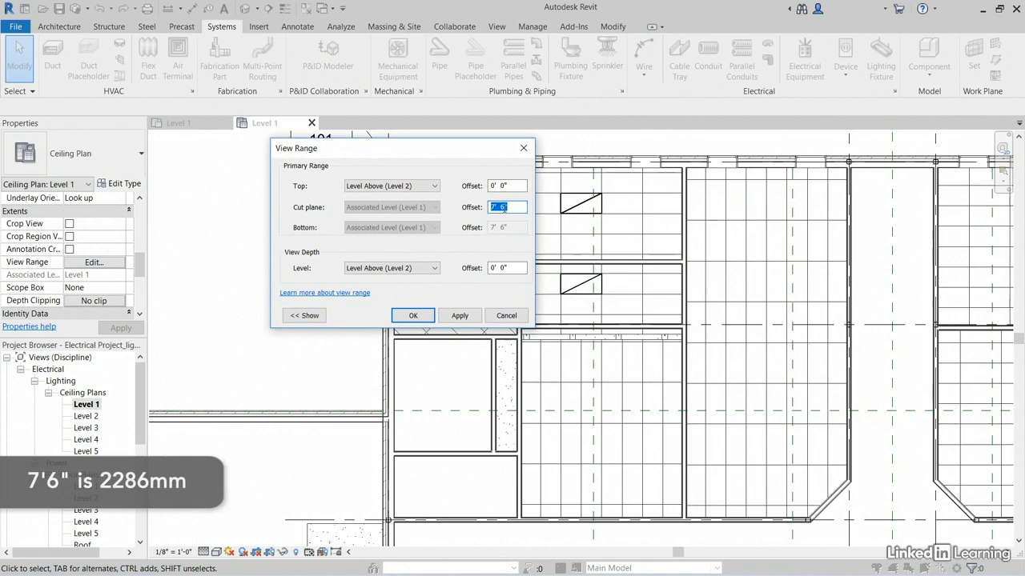
left_click(505, 206)
type("4")
key("Return")
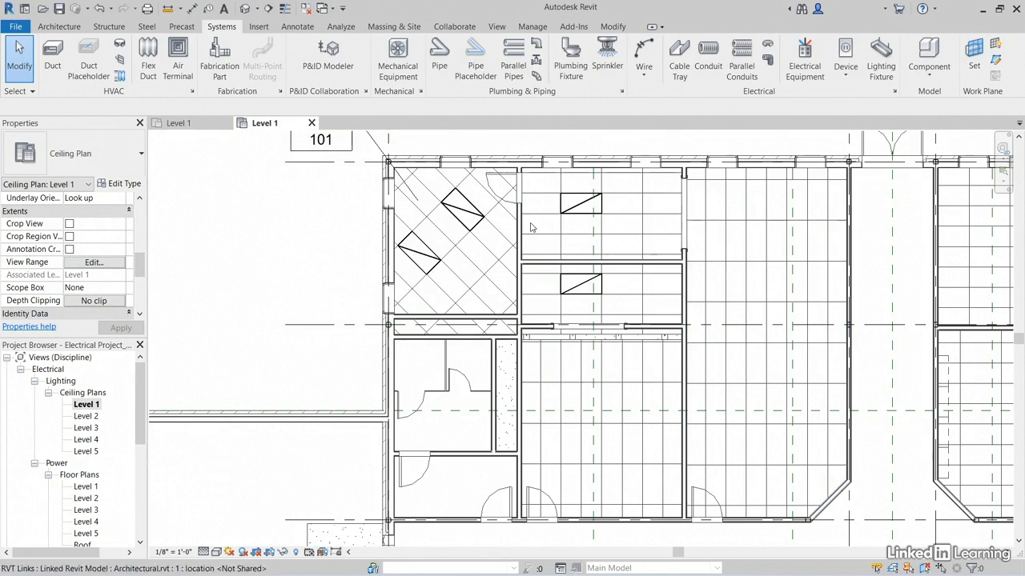
middle_click_drag(651, 301, 643, 275)
scroll(593, 302, "up", 3)
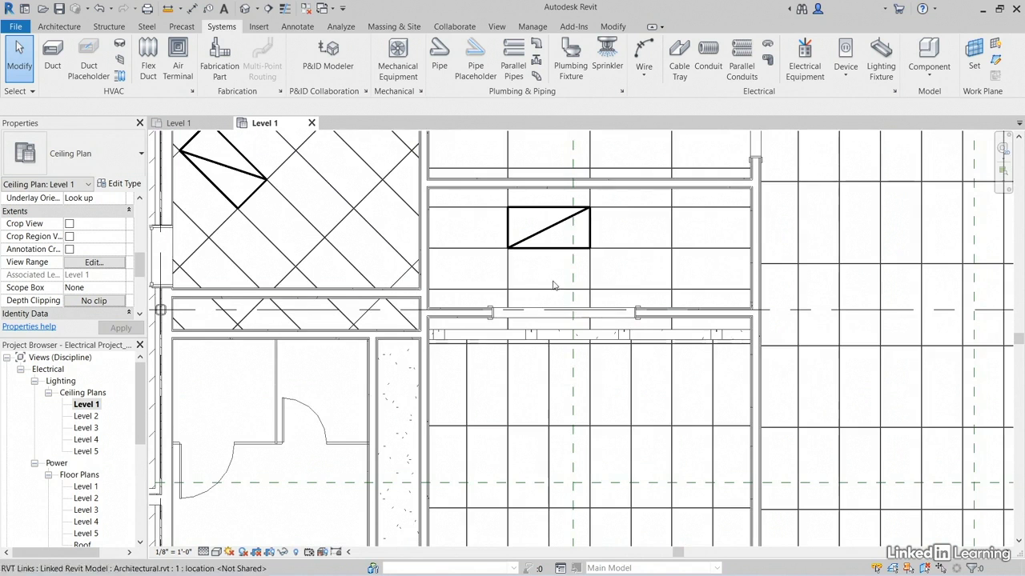
middle_click_drag(432, 337, 550, 203)
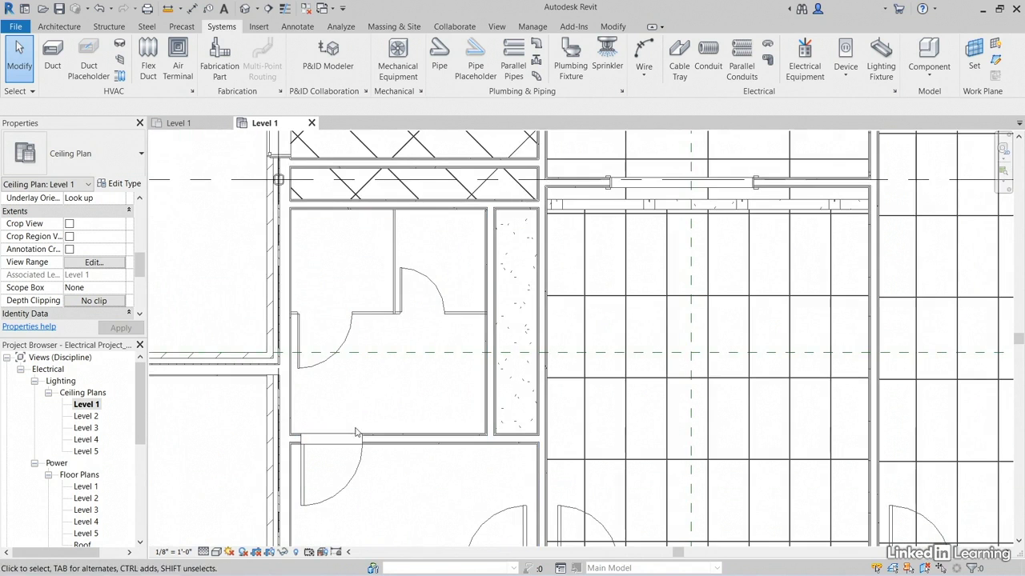
scroll(399, 392, "down", 3)
middle_click_drag(480, 240, 482, 297)
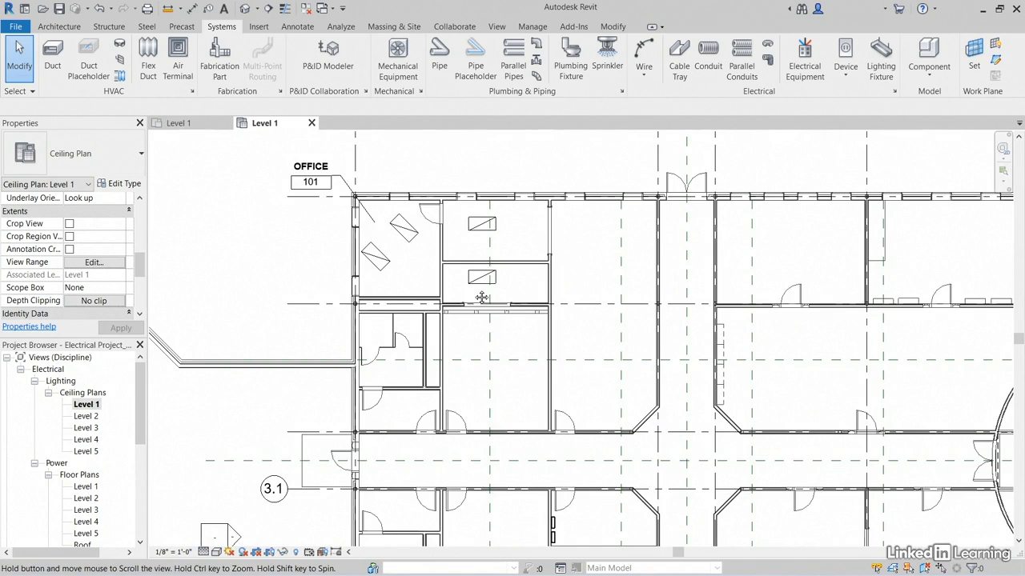